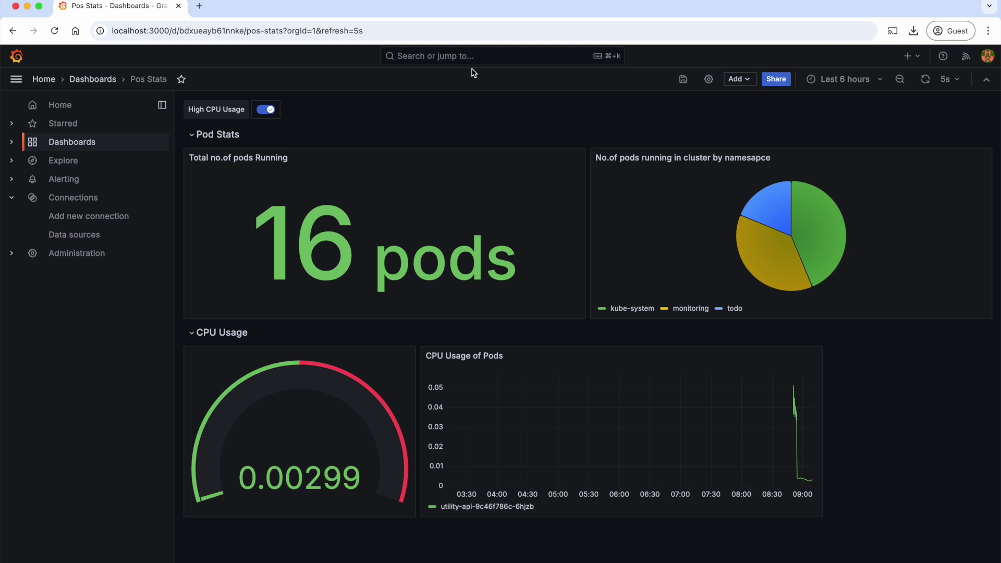
- Inspect the CPU gauge query's hard-coded utility-api pod pattern in the panel editor, then leave it
{"action": "mouse_move", "coordinate": [339, 438]}
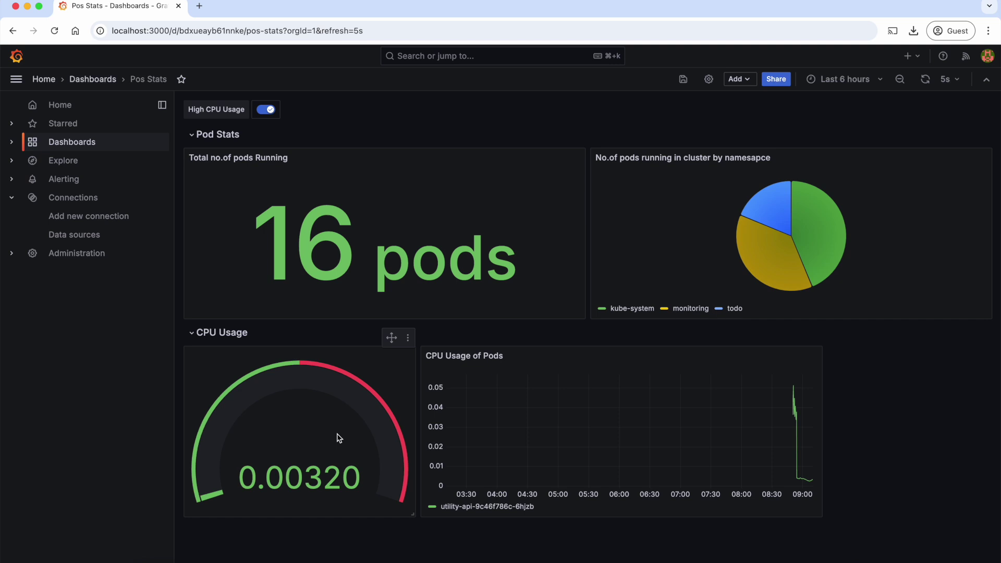
{"action": "left_click", "coordinate": [408, 338]}
{"action": "left_click", "coordinate": [387, 384]}
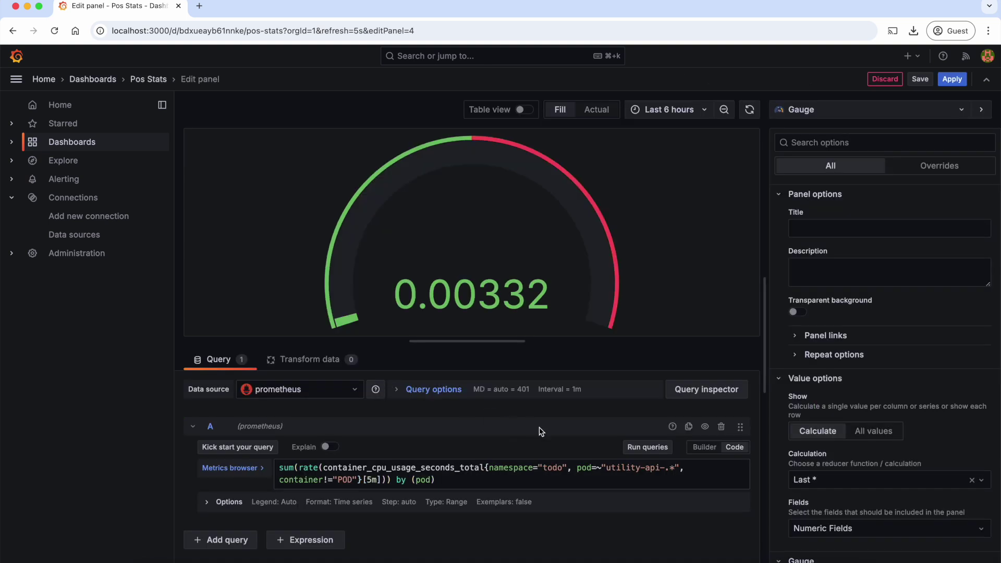
{"action": "left_click_drag", "start_coordinate": [607, 468], "coordinate": [679, 469]}
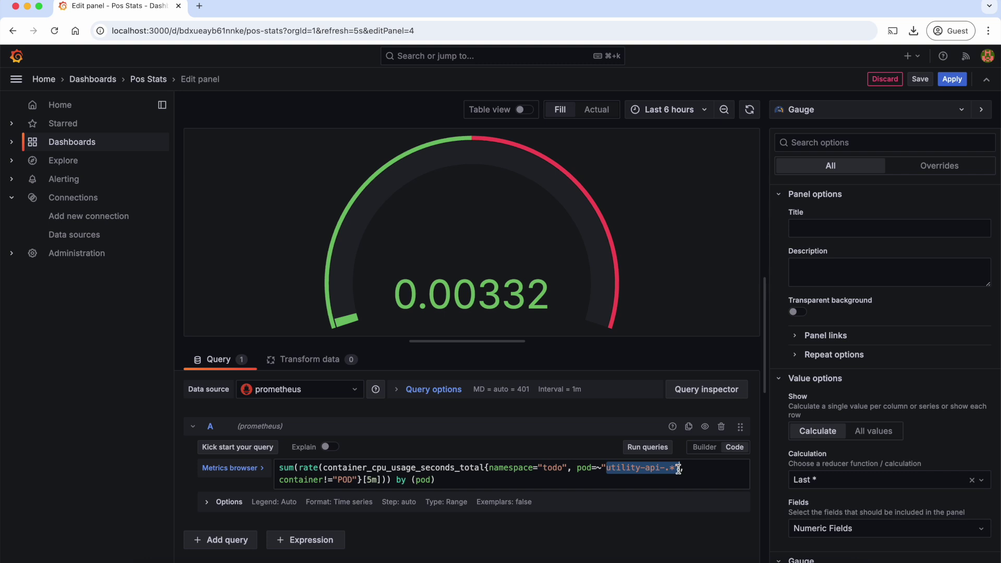
{"action": "key", "text": "Escape"}
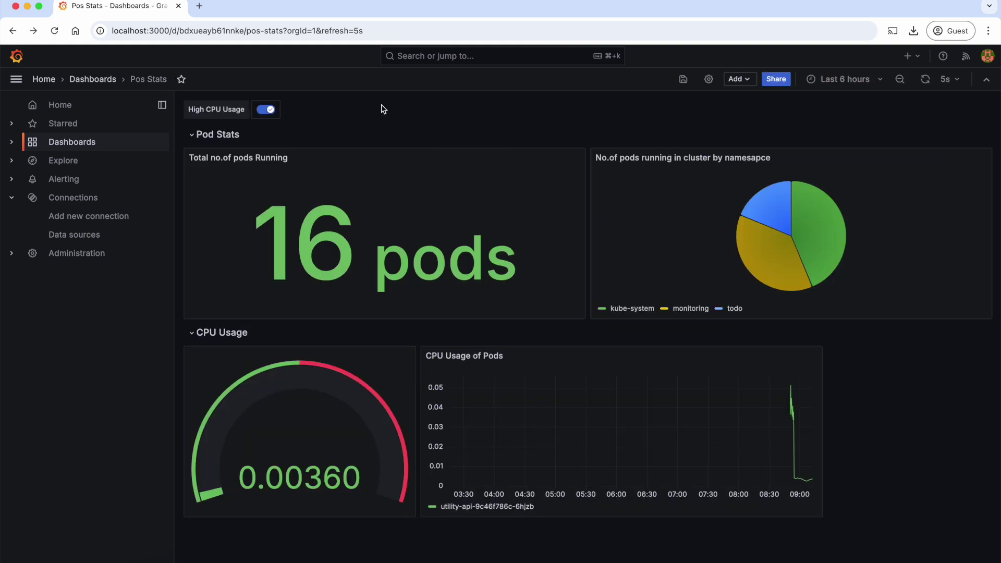
- Add a new variable, query0, from the dashboard settings' Variables page and view the variable types
{"action": "left_click", "coordinate": [709, 81]}
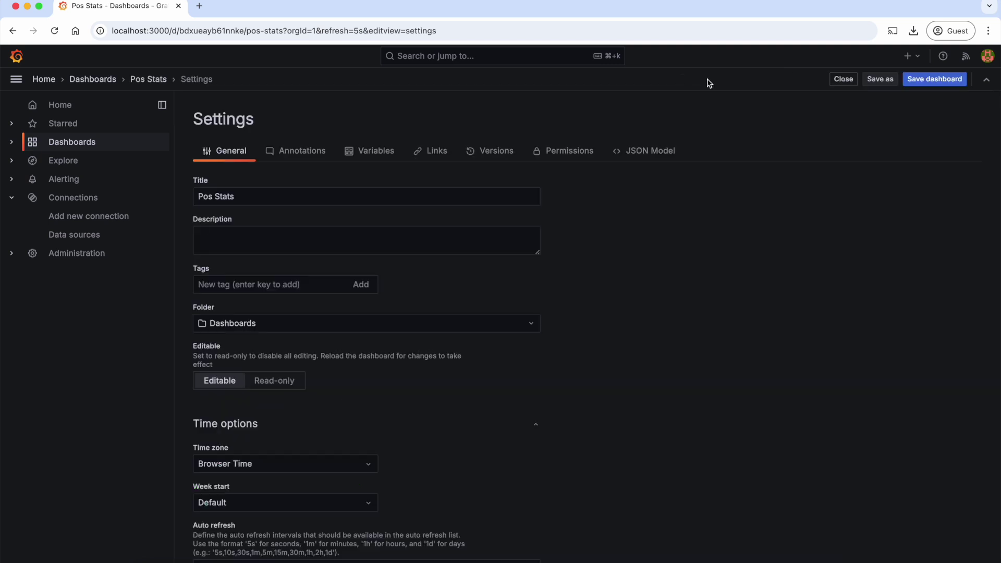
{"action": "left_click", "coordinate": [374, 154]}
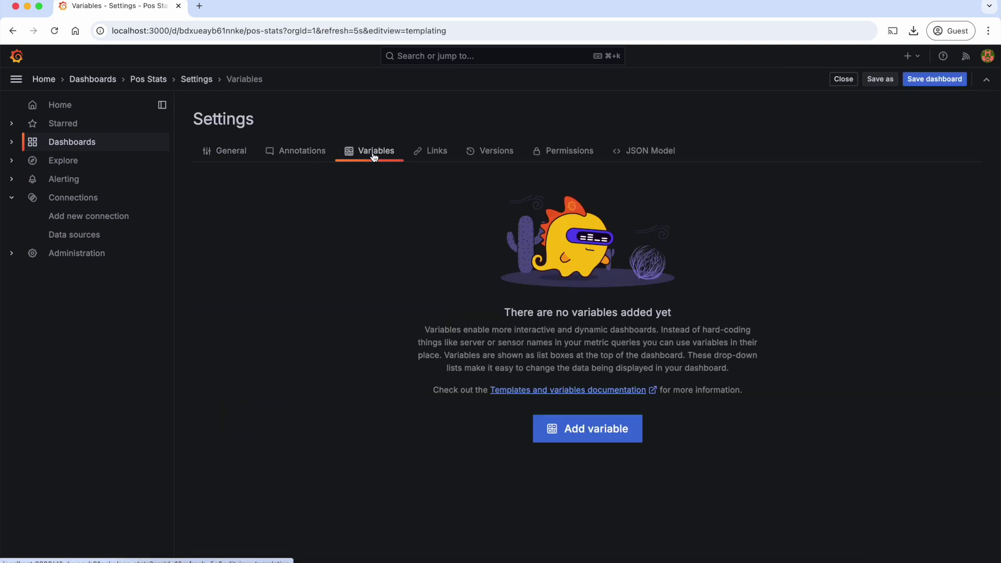
{"action": "left_click", "coordinate": [612, 433]}
{"action": "left_click", "coordinate": [313, 158]}
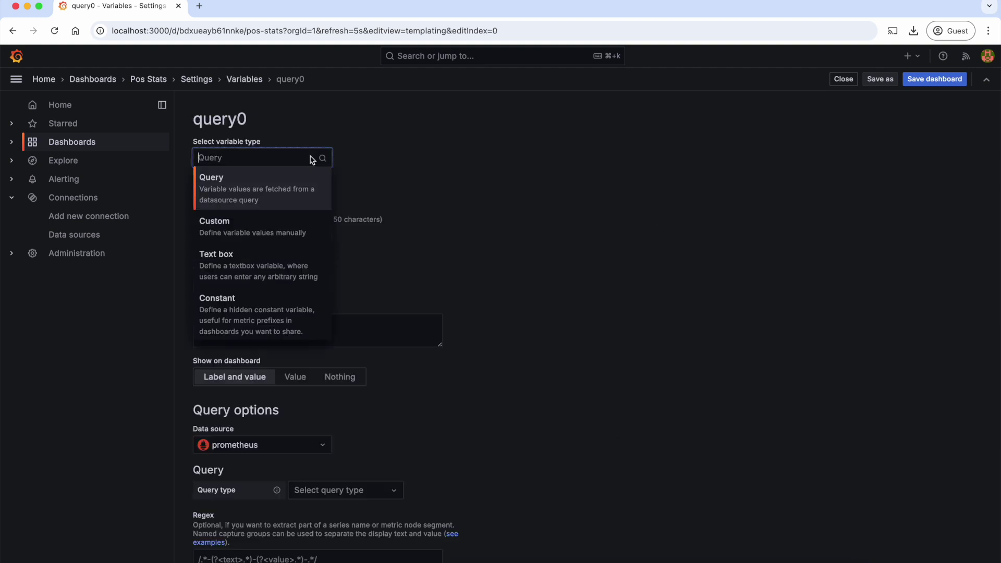
{"action": "scroll", "coordinate": [267, 286], "scroll_direction": "down", "scroll_amount": 5}
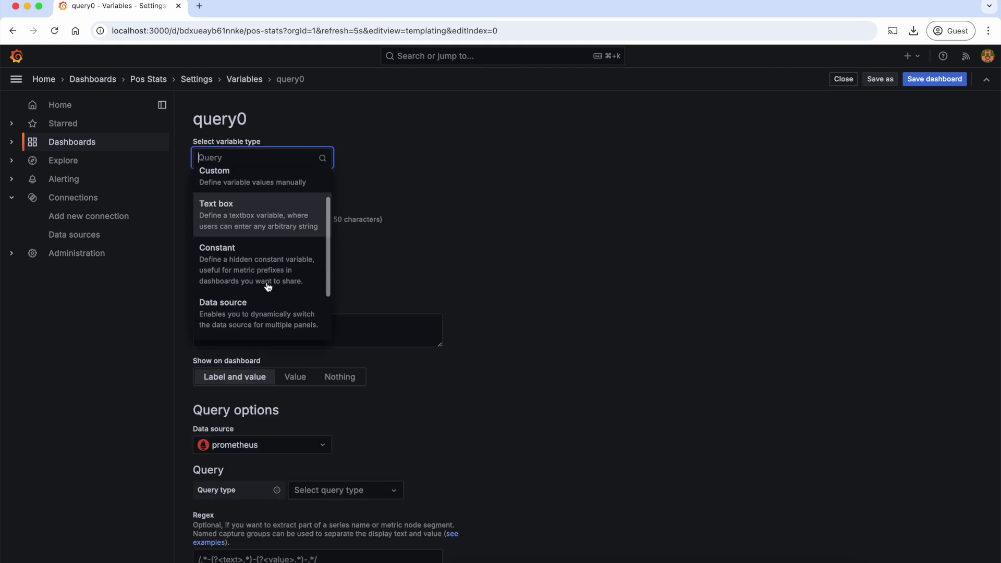
{"action": "scroll", "coordinate": [276, 197], "scroll_direction": "up", "scroll_amount": 5}
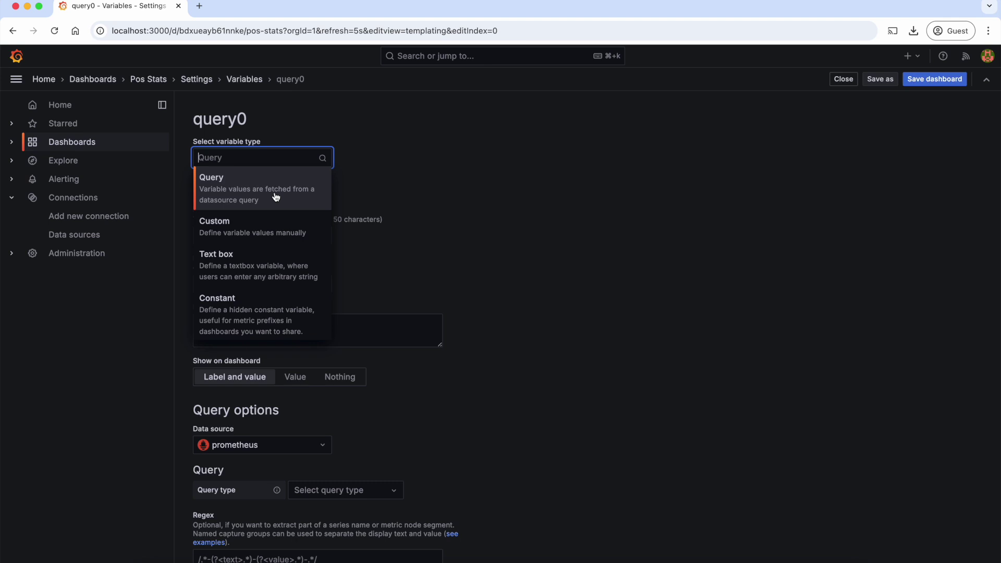
- Make the new variable a Query type and rename it from query0 to Pod
{"action": "left_click", "coordinate": [275, 196]}
{"action": "left_click", "coordinate": [237, 234]}
{"action": "left_click_drag", "start_coordinate": [237, 235], "coordinate": [167, 235]}
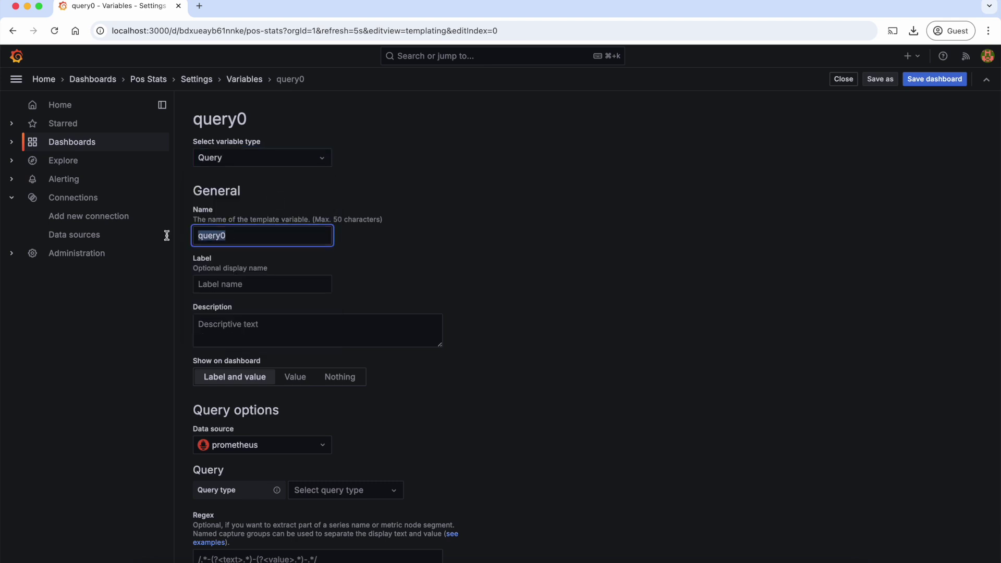
{"action": "type", "text": "Pod"}
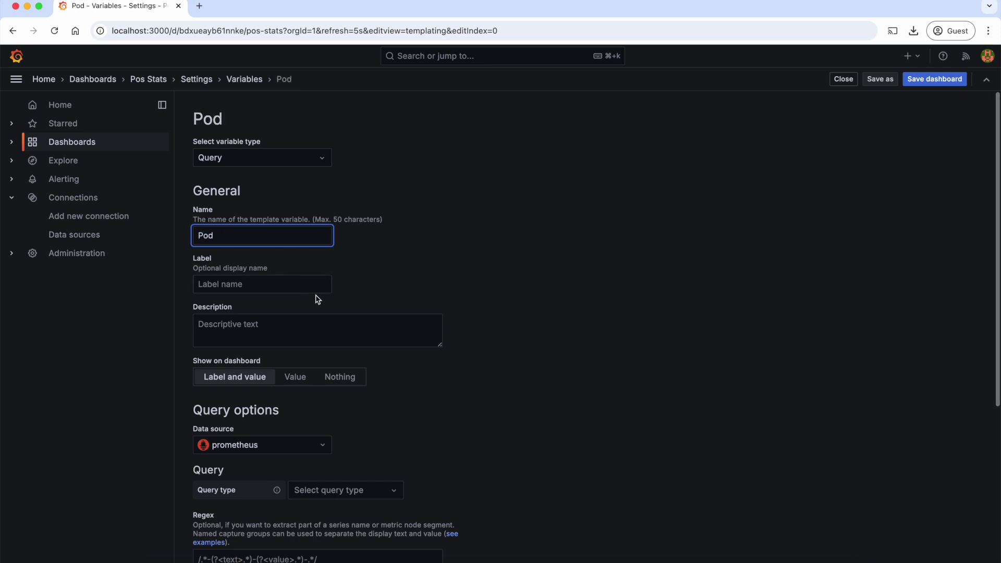
{"action": "scroll", "coordinate": [317, 297], "scroll_direction": "down", "scroll_amount": 2}
{"action": "scroll", "coordinate": [316, 298], "scroll_direction": "down", "scroll_amount": 5}
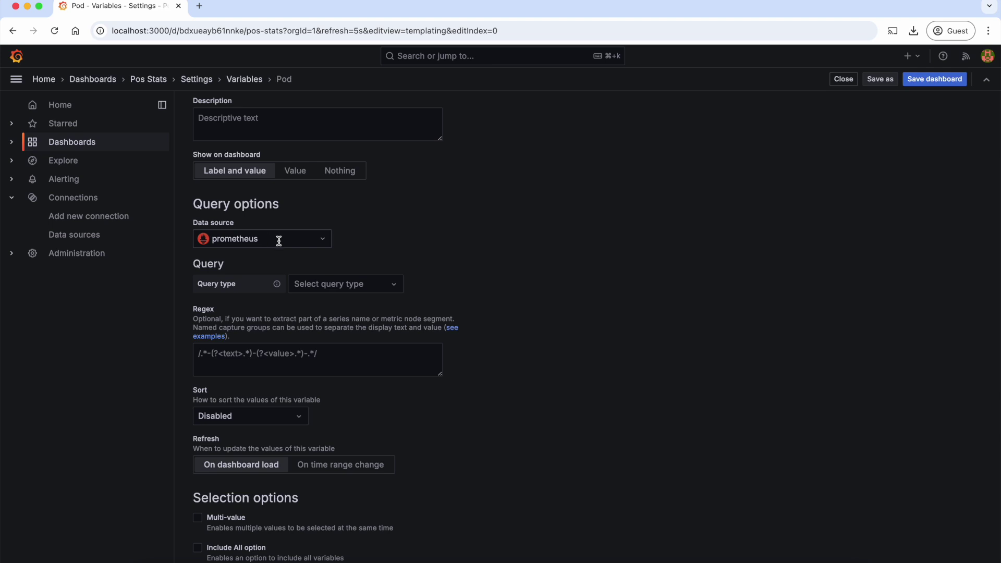
{"action": "scroll", "coordinate": [360, 267], "scroll_direction": "down", "scroll_amount": 1}
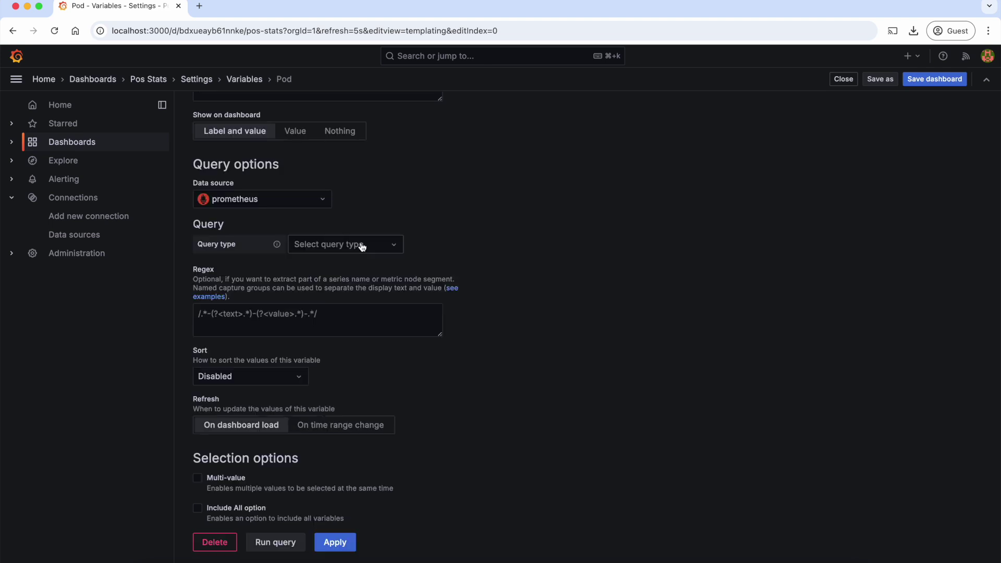
- Set a Classic query of label_values(kube_pod_info, pod) for the Pod variable
{"action": "left_click", "coordinate": [362, 247]}
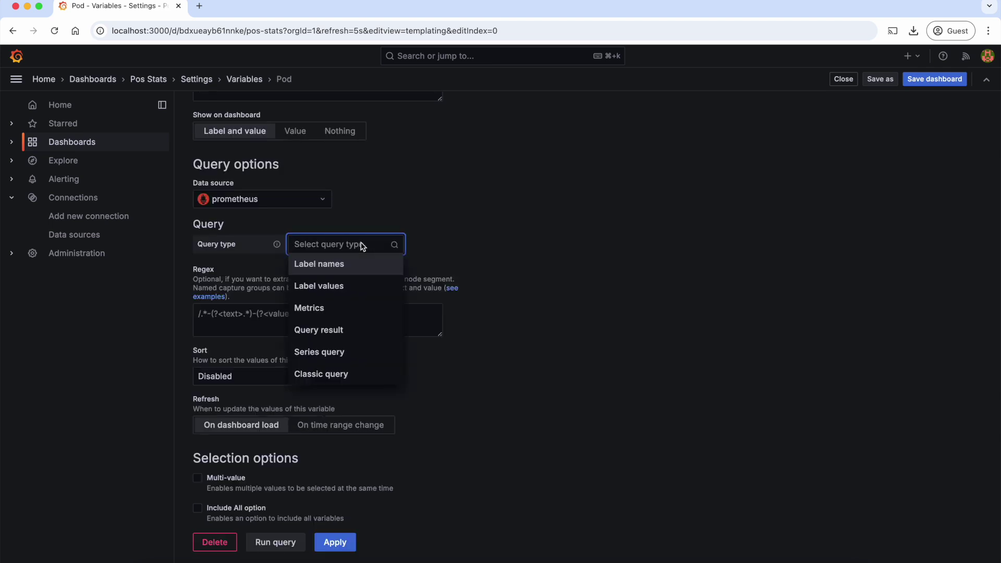
{"action": "left_click", "coordinate": [342, 375]}
{"action": "left_click", "coordinate": [408, 267]}
{"action": "type", "text": "label_values(kube_pod_info, pod)"}
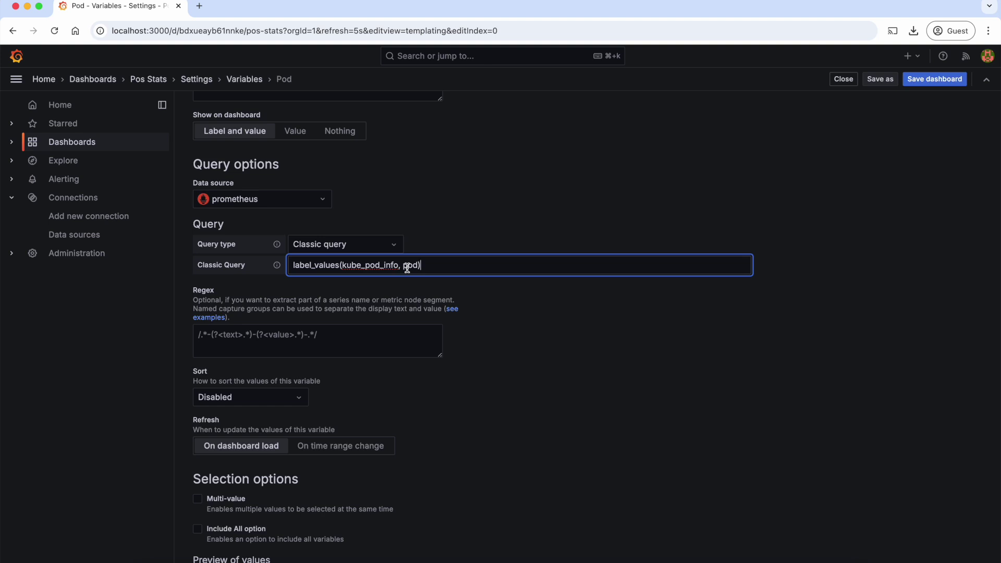
{"action": "double_click", "coordinate": [408, 268]}
{"action": "double_click", "coordinate": [362, 266]}
- Preview the returned pod names and apply the Pod variable
{"action": "scroll", "coordinate": [485, 409], "scroll_direction": "down", "scroll_amount": 3}
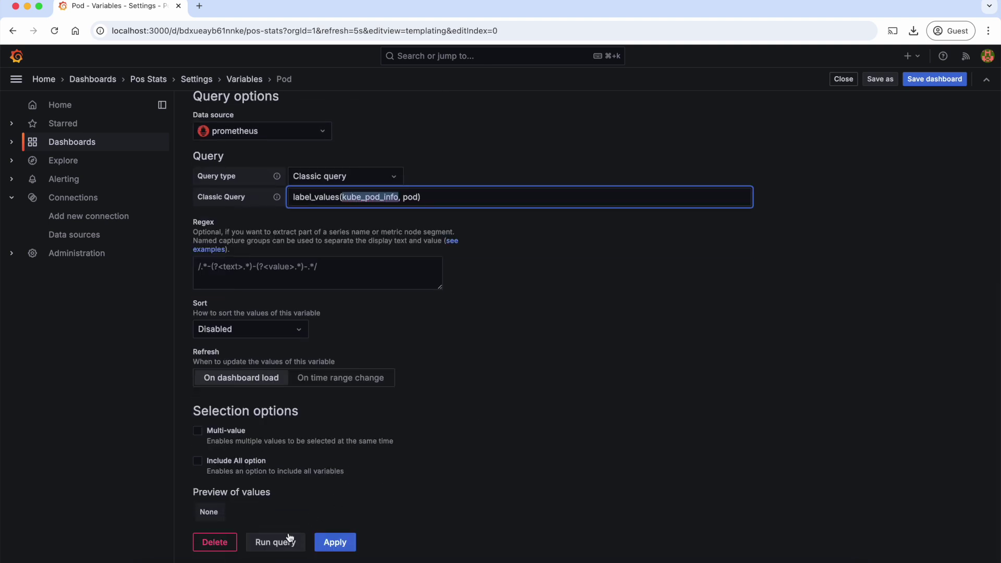
{"action": "left_click", "coordinate": [277, 543]}
{"action": "scroll", "coordinate": [278, 546], "scroll_direction": "down", "scroll_amount": 2}
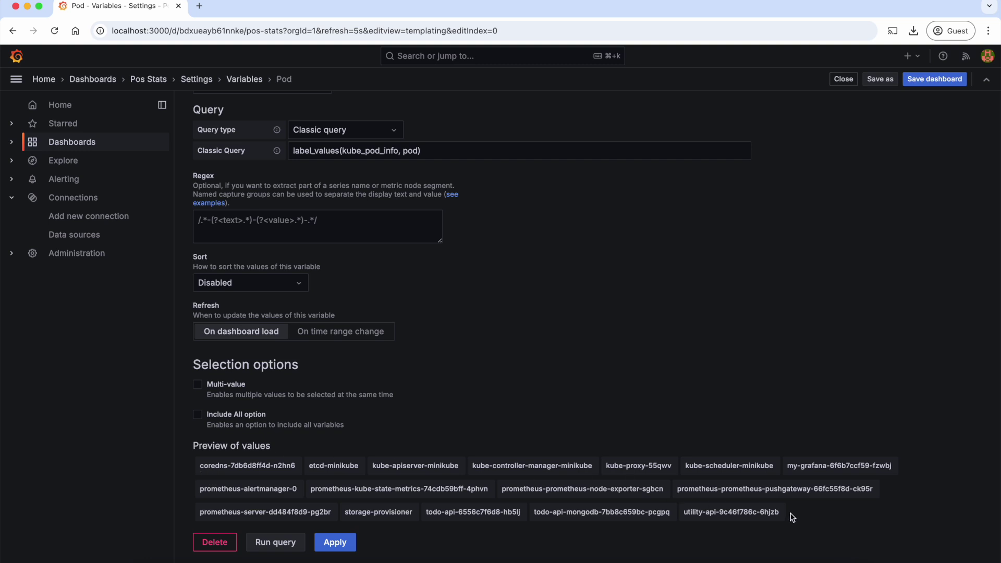
{"action": "left_click", "coordinate": [333, 546]}
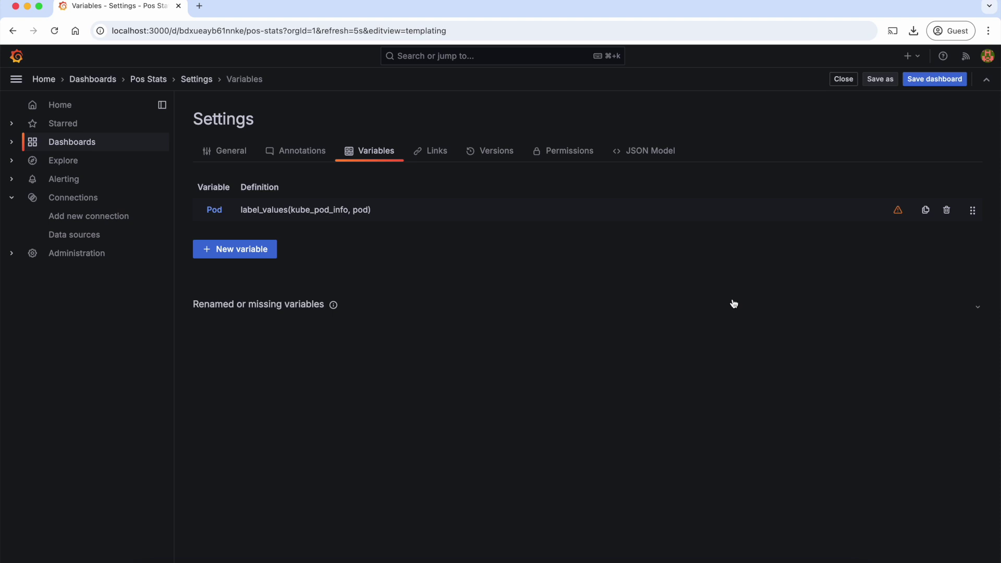
- Save the dashboard with the note 'Added Pod filter'
{"action": "left_click", "coordinate": [934, 78]}
{"action": "left_click", "coordinate": [556, 199]}
{"action": "type", "text": "Ad"}
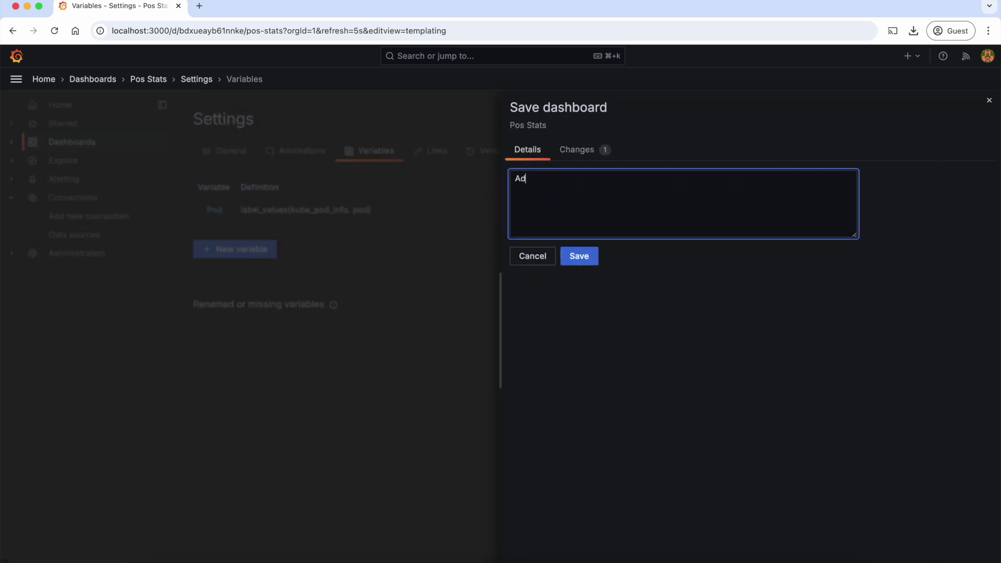
{"action": "type", "text": "ded Pod filter"}
{"action": "left_click", "coordinate": [580, 257]}
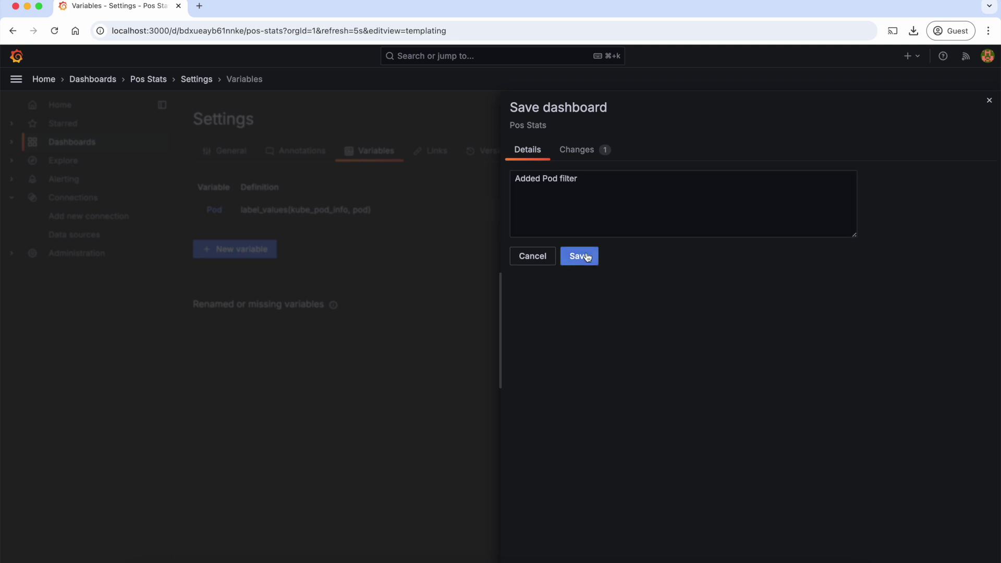
- Back on Pos Stats, set the Pod filter to todo-api-6556c7f6d8-hb5lj
{"action": "left_click", "coordinate": [156, 82]}
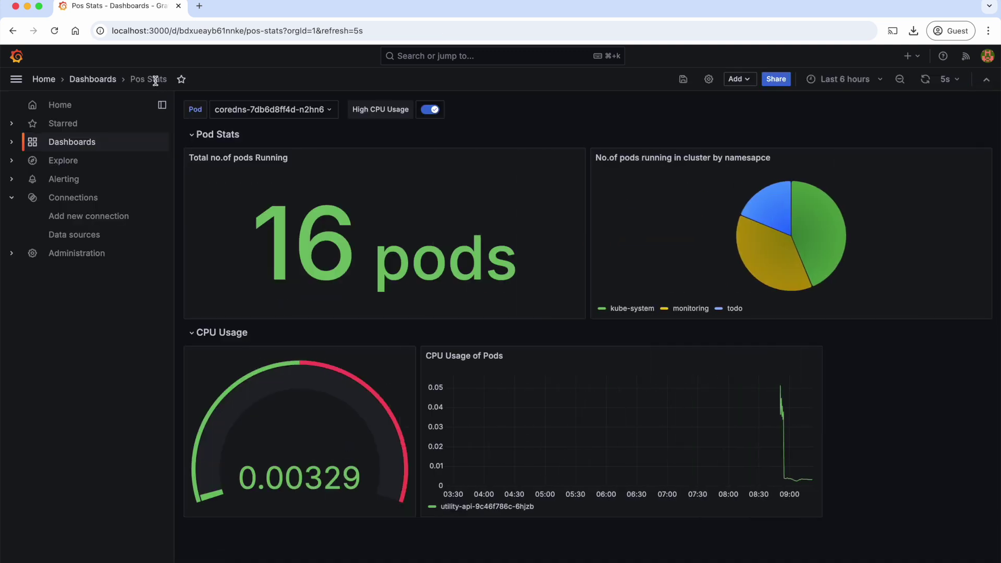
{"action": "left_click", "coordinate": [302, 110]}
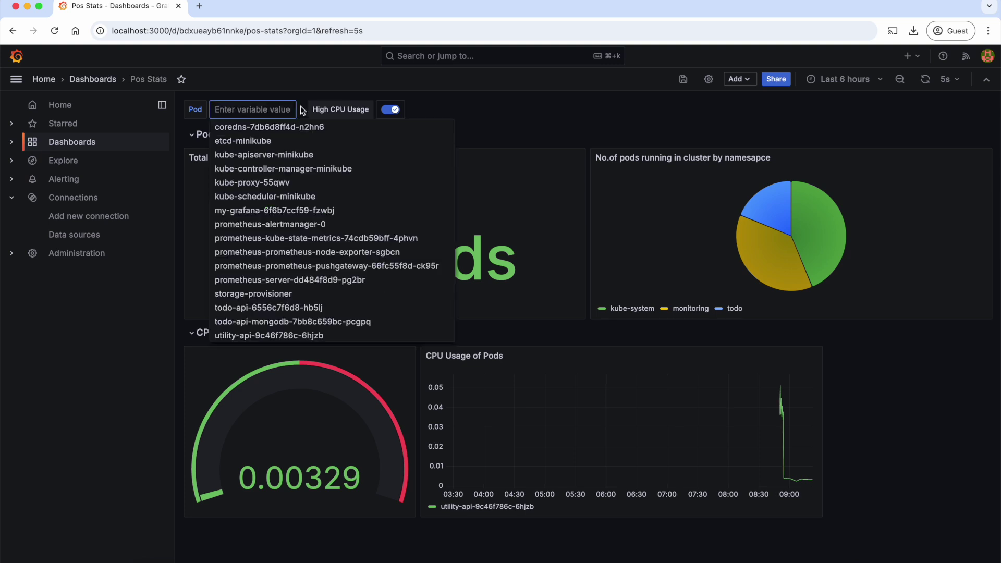
{"action": "left_click", "coordinate": [282, 308]}
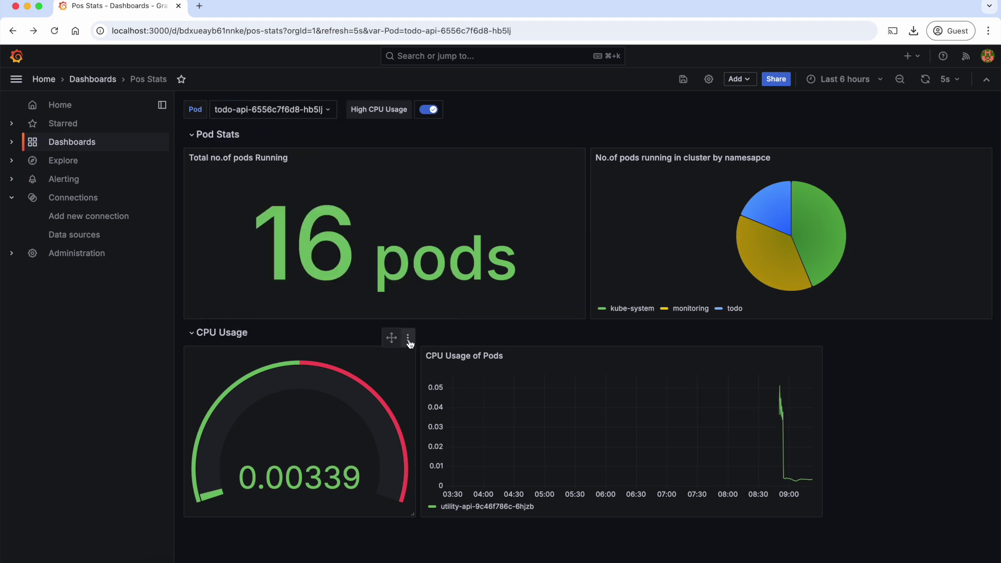
{"action": "left_click", "coordinate": [408, 335]}
- Replace the gauge query's utility-api-.* pod pattern with $Pod, rerun it, and apply the change
{"action": "left_click", "coordinate": [408, 384]}
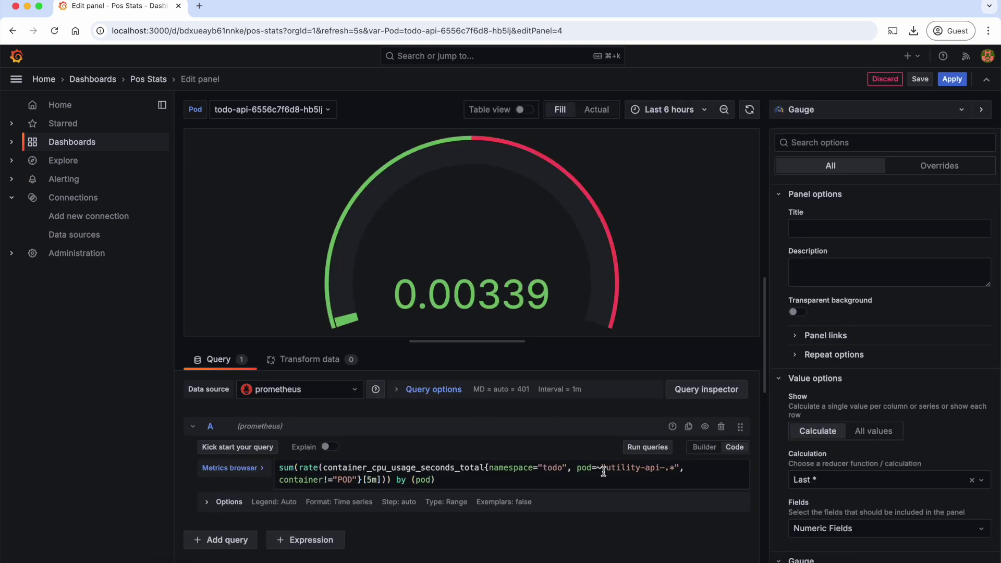
{"action": "left_click_drag", "start_coordinate": [609, 467], "coordinate": [675, 462]}
{"action": "key", "text": "super+c"}
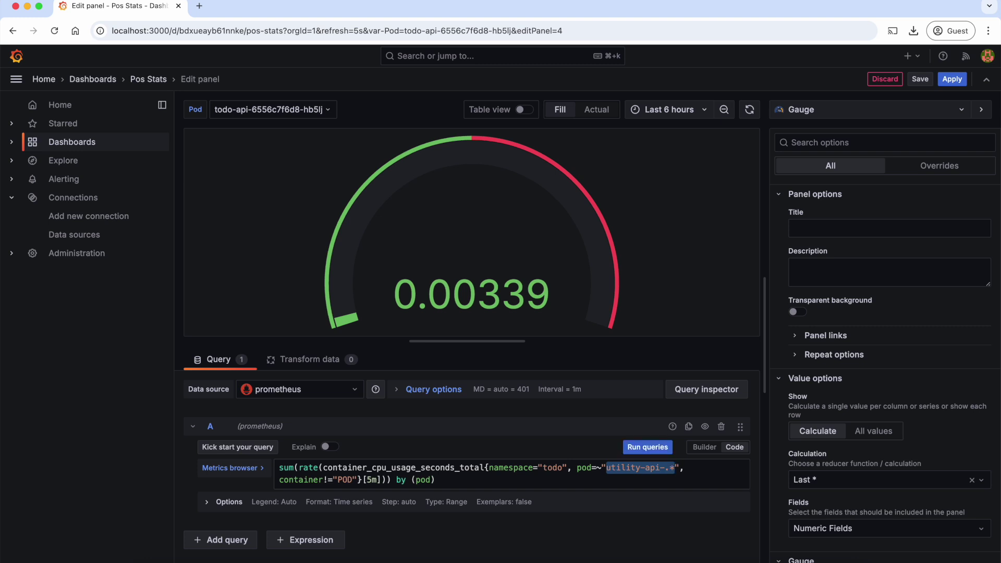
{"action": "type", "text": "$Pod"}
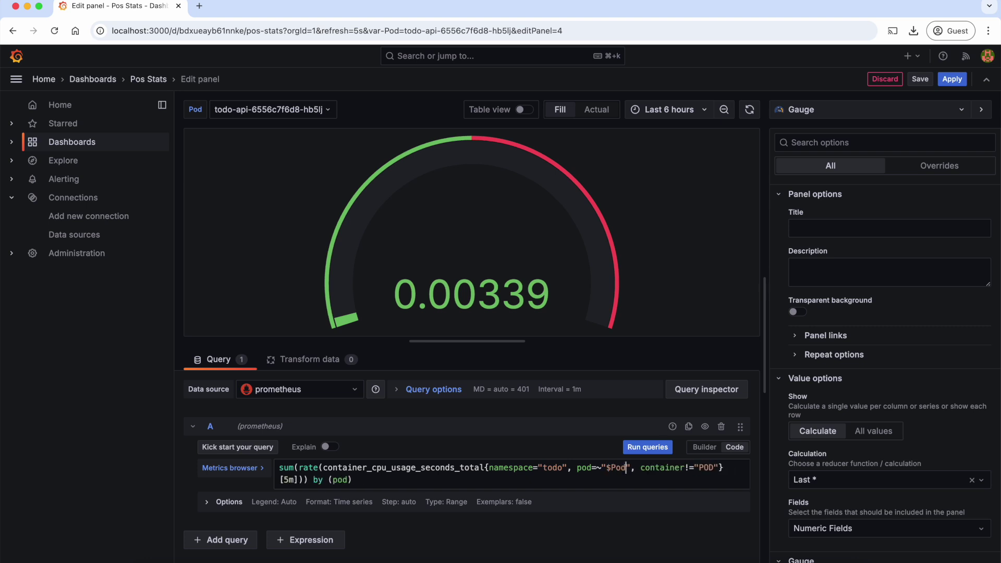
{"action": "left_click", "coordinate": [653, 449]}
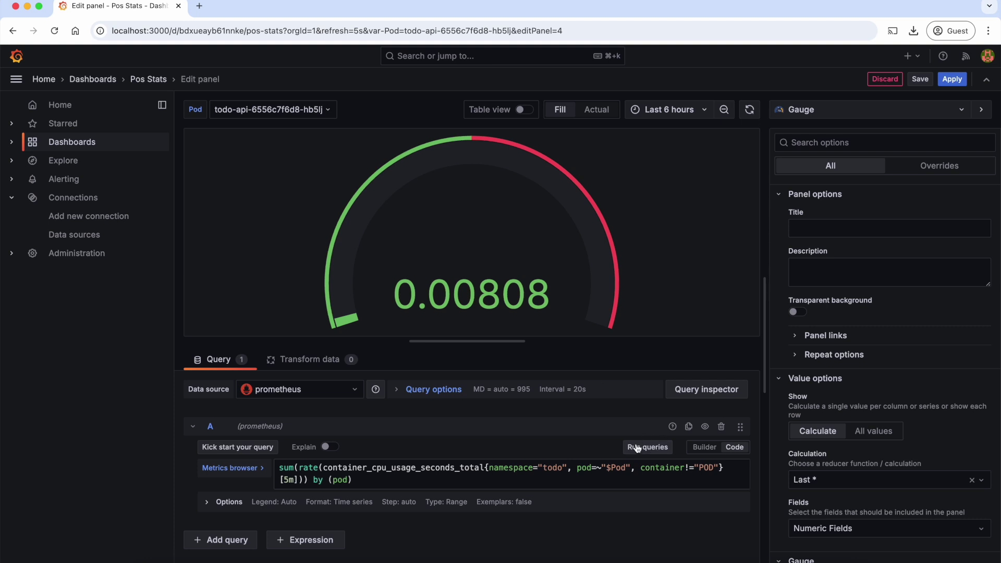
{"action": "left_click", "coordinate": [952, 78]}
- Switch the Pod filter to utility-api-9c46f786c-6hjzb, then todo-api-6556c7f6d8-hb5lj, then prometheus-server-dd484f8d9-pg2br
{"action": "left_click", "coordinate": [279, 111]}
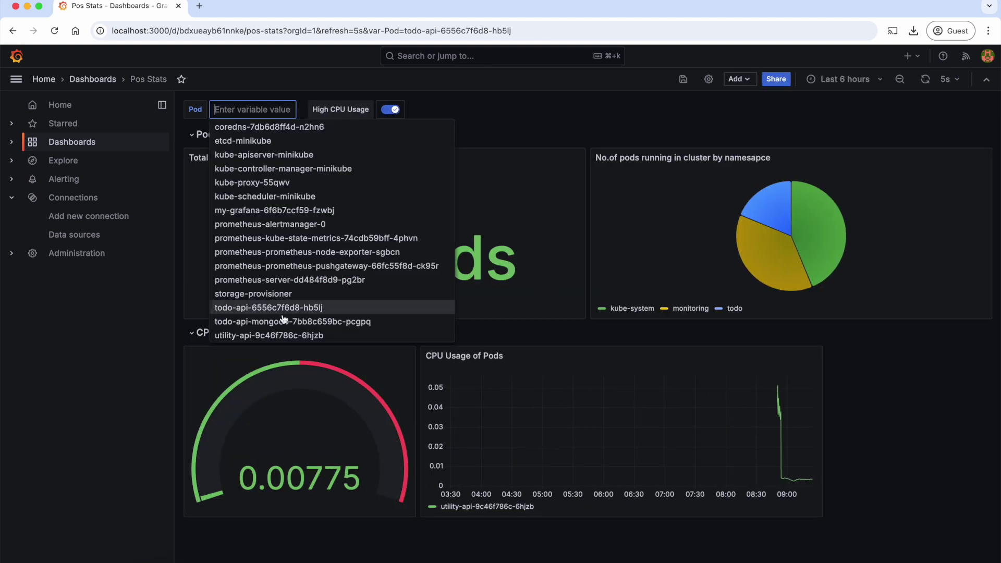
{"action": "left_click", "coordinate": [274, 336]}
{"action": "left_click", "coordinate": [285, 107]}
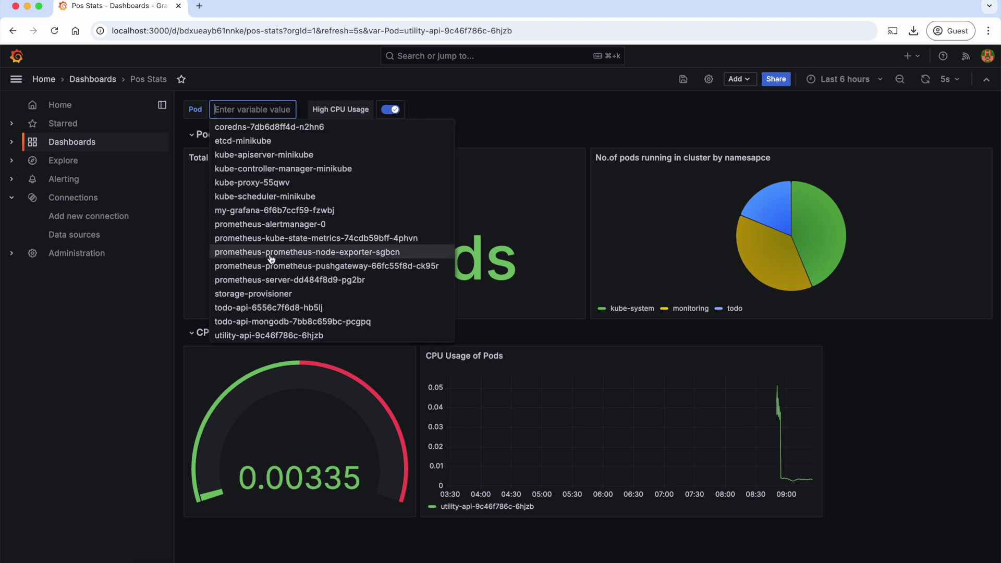
{"action": "left_click", "coordinate": [256, 309]}
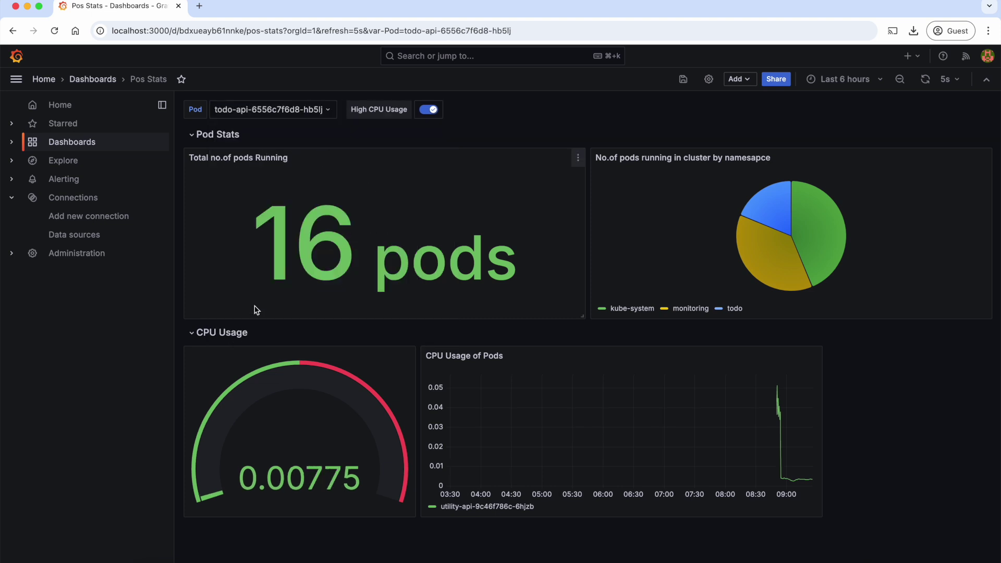
{"action": "left_click", "coordinate": [281, 108]}
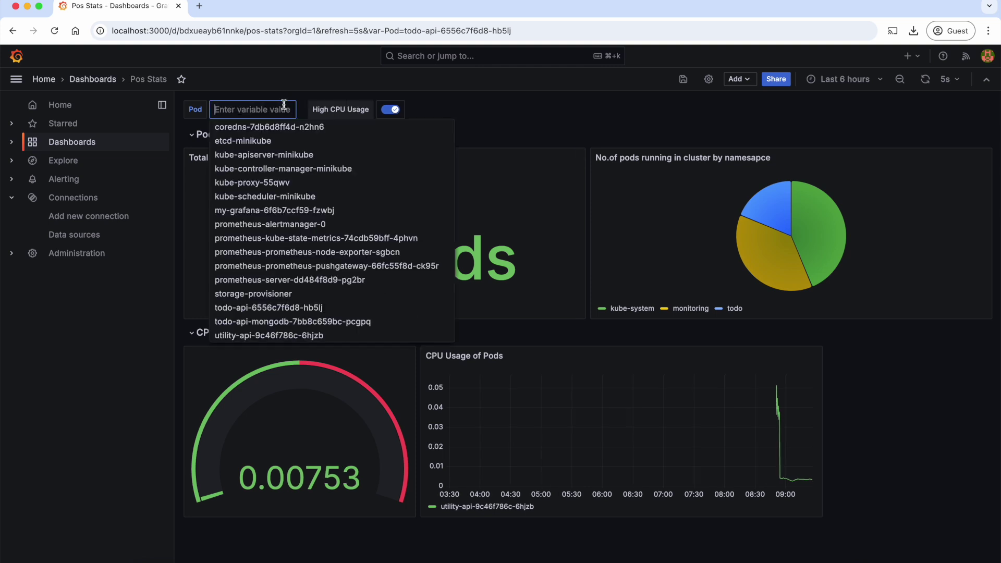
{"action": "left_click", "coordinate": [301, 281]}
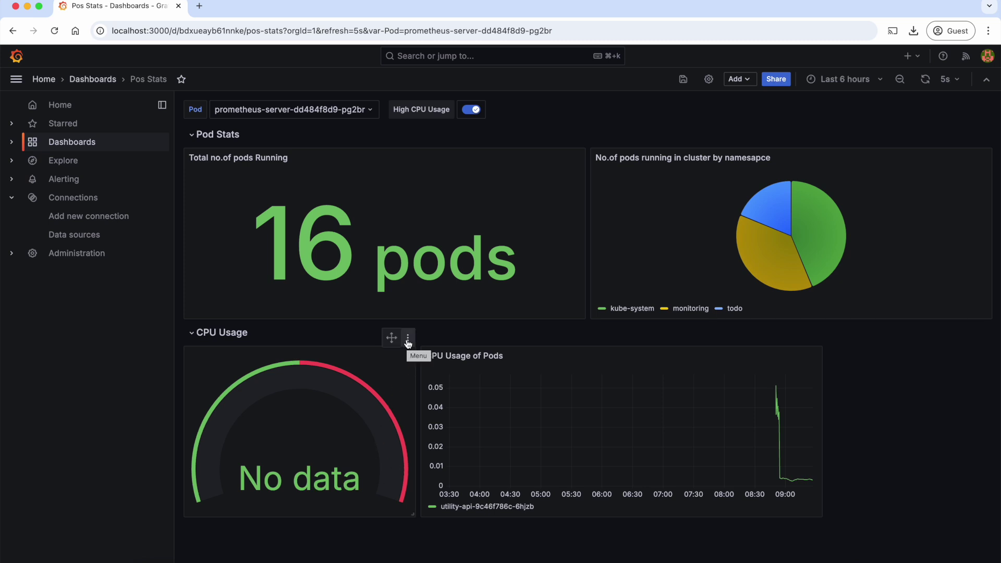
{"action": "left_click", "coordinate": [408, 340]}
- Select the hard-coded namespace="todo" value in the gauge query, then discard the panel edit
{"action": "left_click", "coordinate": [379, 381]}
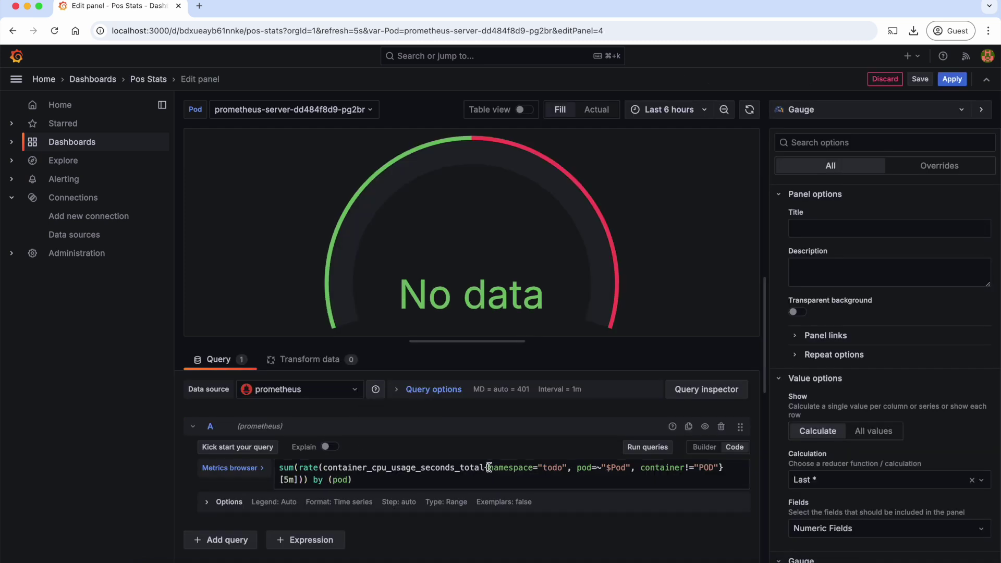
{"action": "left_click_drag", "start_coordinate": [489, 467], "coordinate": [566, 464]}
{"action": "double_click", "coordinate": [555, 467]}
{"action": "left_click", "coordinate": [887, 79]}
- Create a new dashboard variable named namespace
{"action": "left_click", "coordinate": [708, 80]}
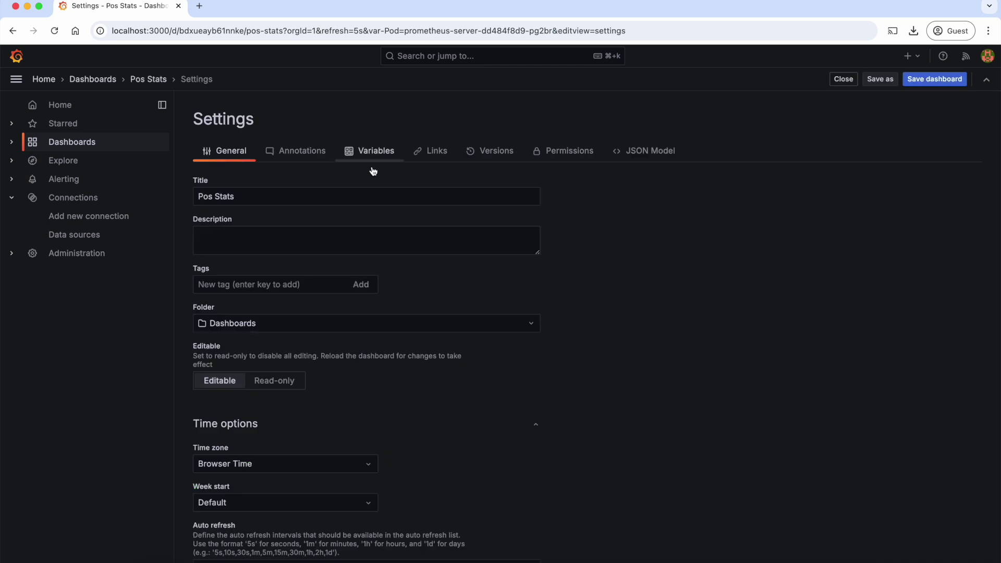
{"action": "left_click", "coordinate": [375, 151]}
{"action": "left_click", "coordinate": [230, 251]}
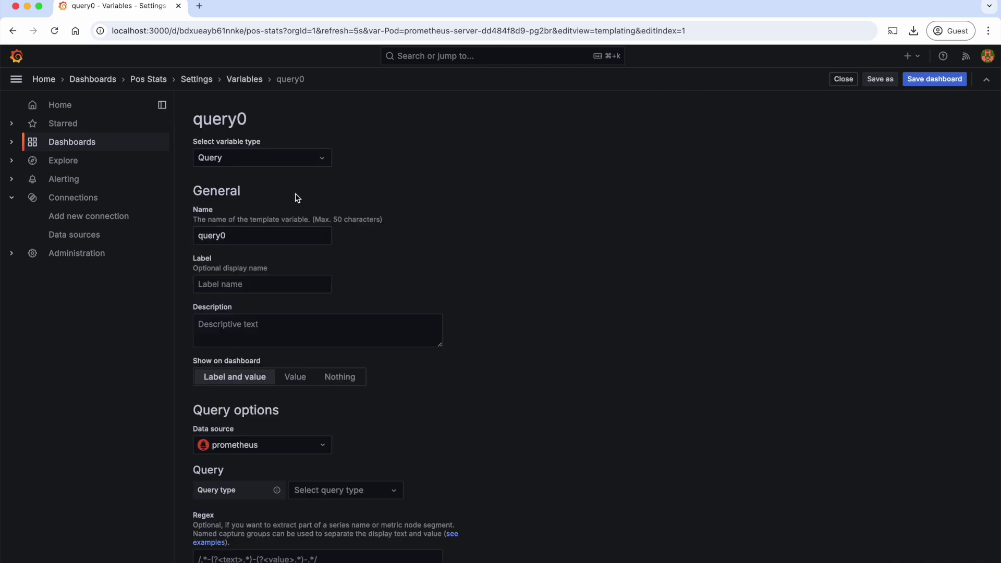
{"action": "double_click", "coordinate": [236, 234]}
{"action": "type", "text": "namespace"}
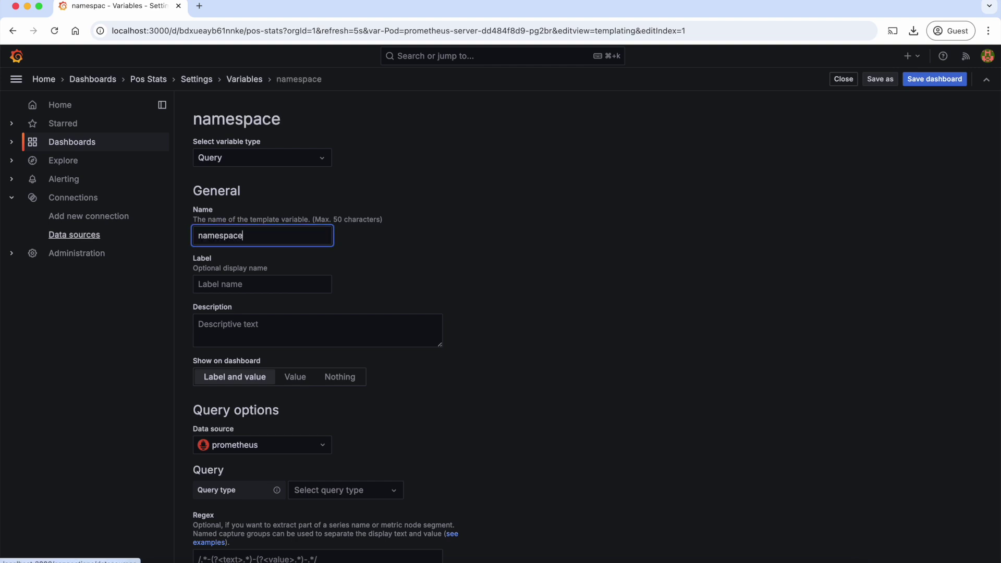
- Give namespace the classic query label_values(kube_pod_info, namespace), preview values, and note 'Added namespace variable' for saving
{"action": "scroll", "coordinate": [392, 394], "scroll_direction": "down", "scroll_amount": 2}
{"action": "left_click", "coordinate": [391, 394]}
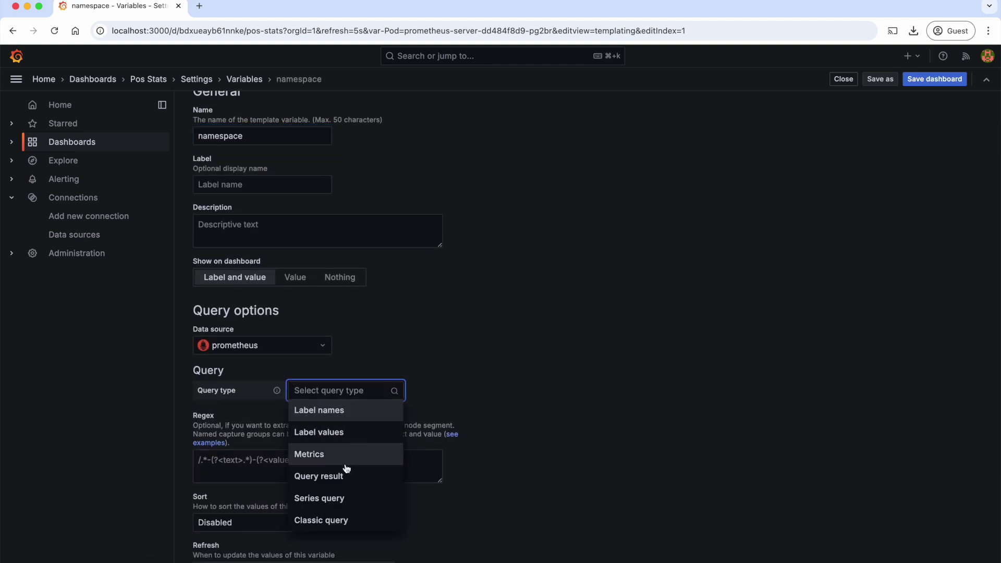
{"action": "left_click", "coordinate": [336, 518]}
{"action": "left_click", "coordinate": [396, 412]}
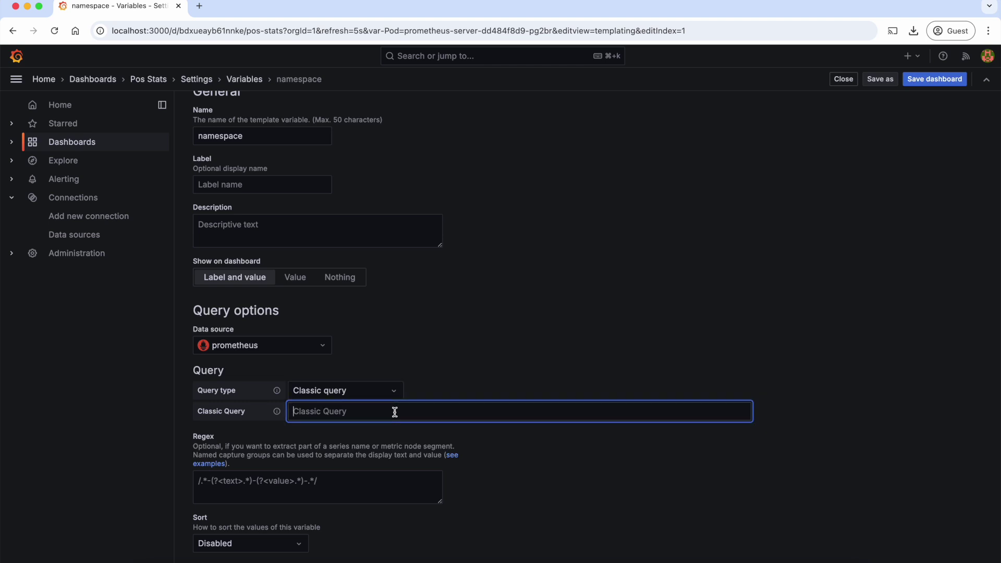
{"action": "key", "text": "super+v"}
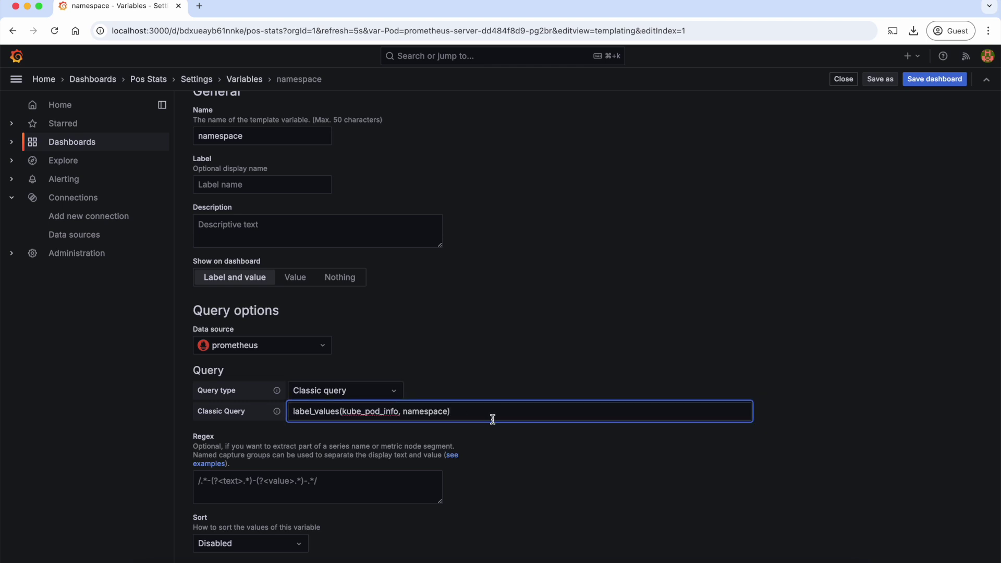
{"action": "scroll", "coordinate": [493, 420], "scroll_direction": "down", "scroll_amount": 5}
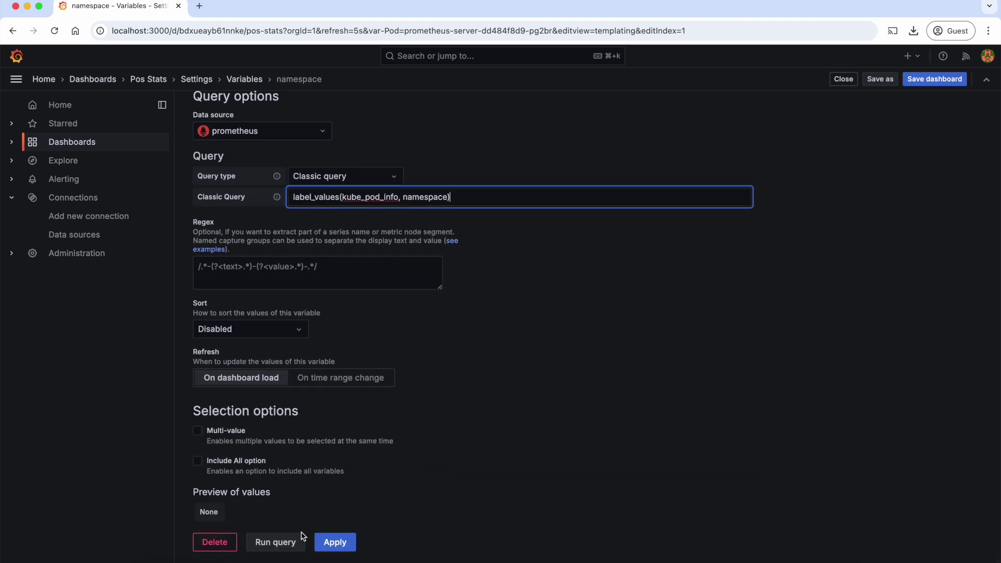
{"action": "left_click", "coordinate": [282, 547]}
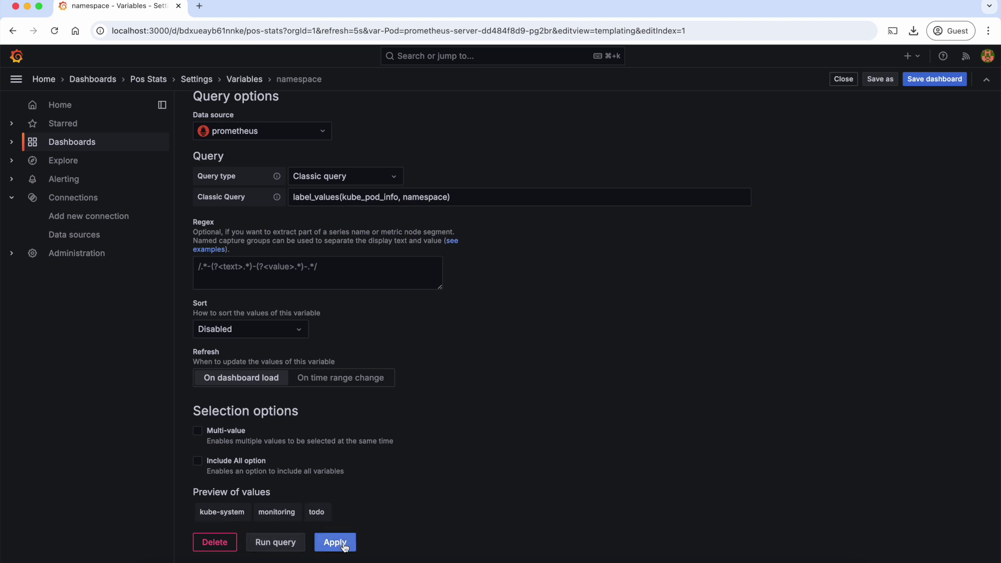
{"action": "left_click", "coordinate": [919, 82]}
{"action": "type", "text": "Added name"}
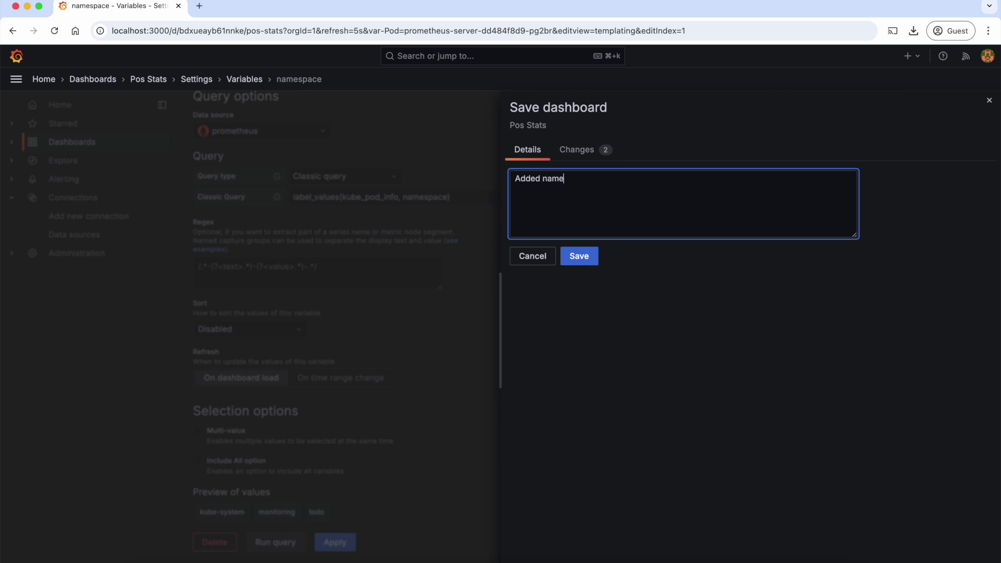
{"action": "type", "text": "space variable"}
- Save the dashboard, then replace the gauge query's todo namespace with $namespace and rerun it
{"action": "left_click", "coordinate": [579, 256]}
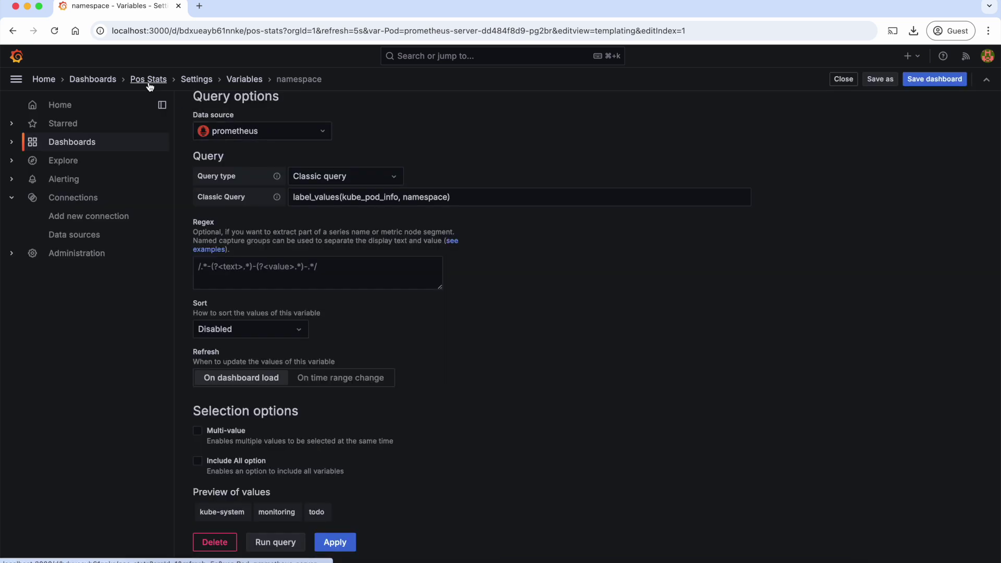
{"action": "left_click", "coordinate": [149, 86]}
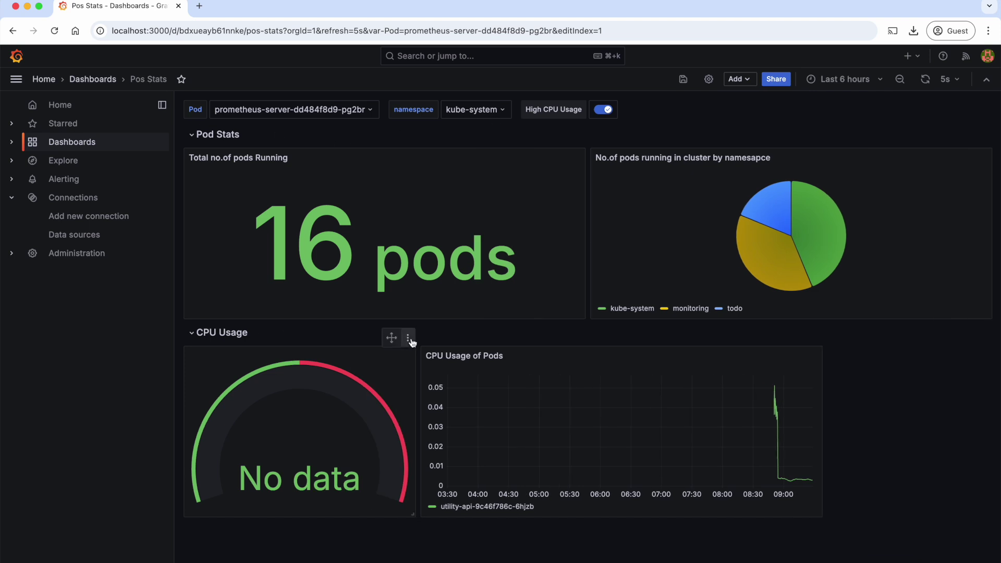
{"action": "left_click", "coordinate": [409, 339]}
{"action": "left_click", "coordinate": [393, 385]}
{"action": "double_click", "coordinate": [554, 468]}
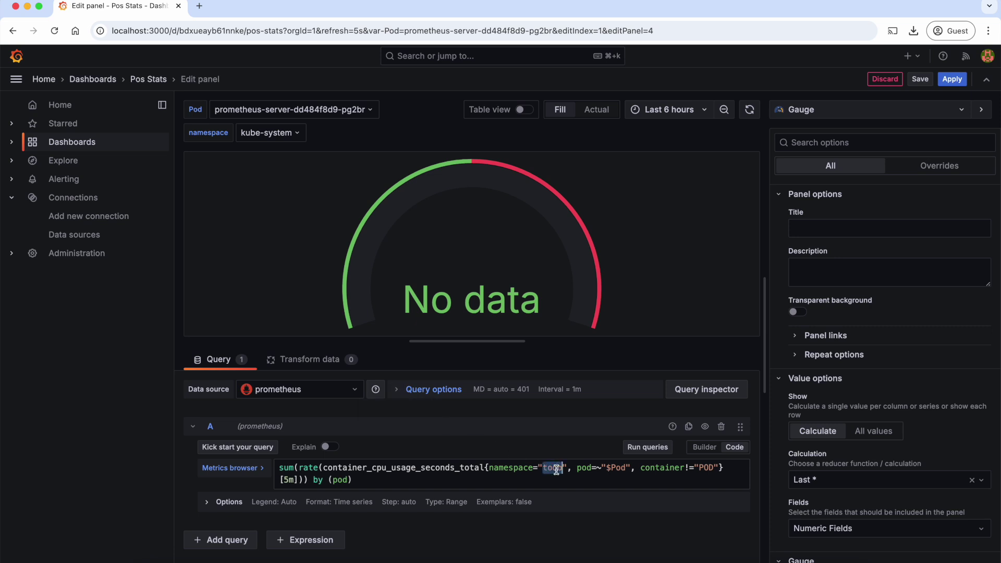
{"action": "key", "text": "BackSpace"}
{"action": "type", "text": "$name"}
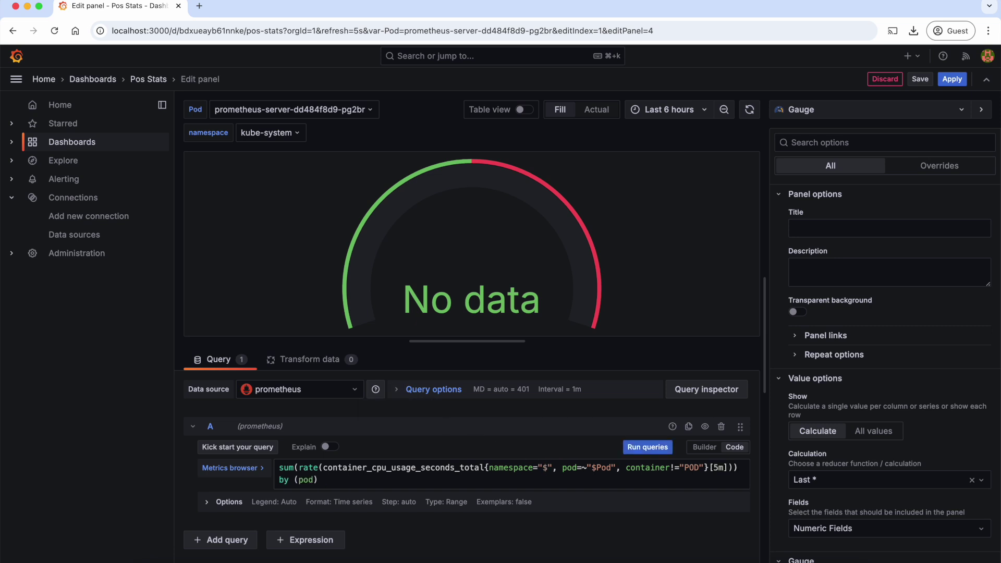
{"action": "type", "text": "space"}
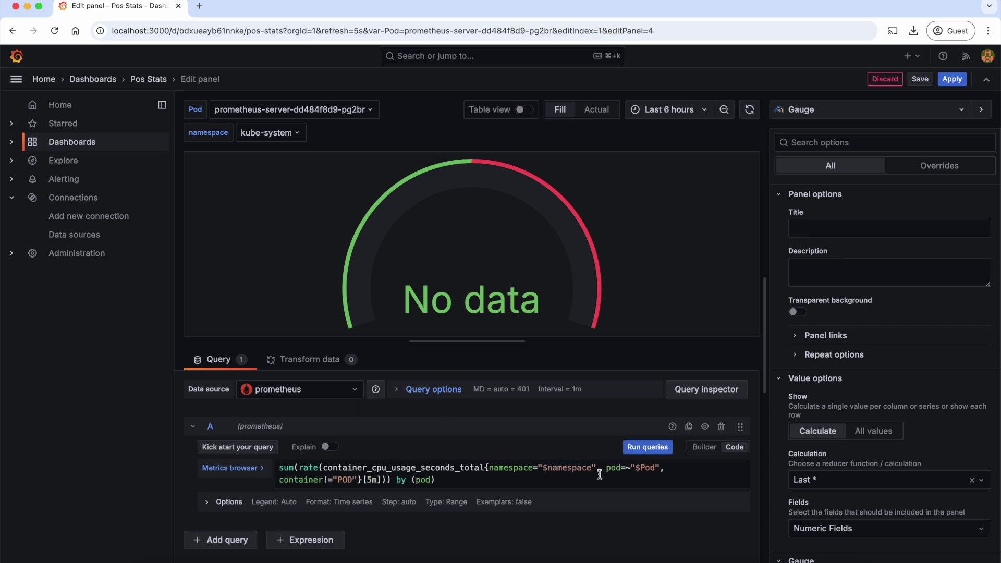
{"action": "left_click", "coordinate": [648, 448]}
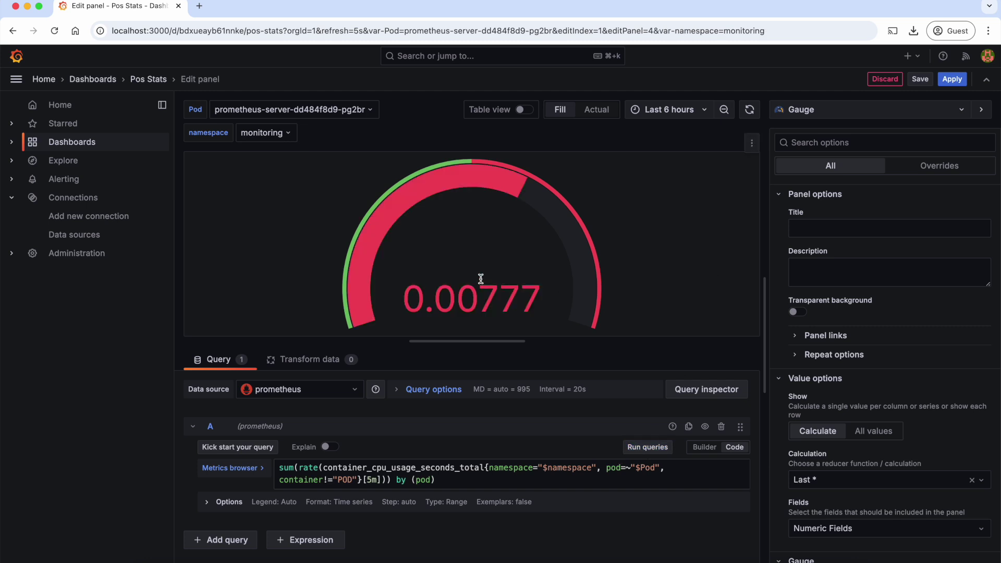
- Apply the gauge change, then set namespace to todo and Pod to todo-api-6556c7f6d8-hb5lj
{"action": "left_click", "coordinate": [952, 80]}
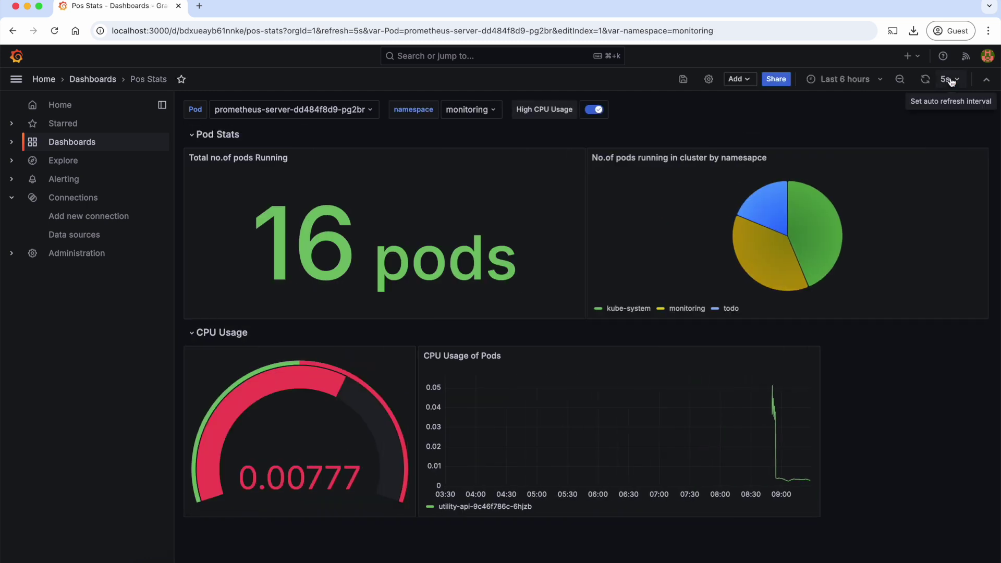
{"action": "left_click", "coordinate": [500, 115]}
{"action": "left_click", "coordinate": [459, 154]}
{"action": "left_click", "coordinate": [357, 113]}
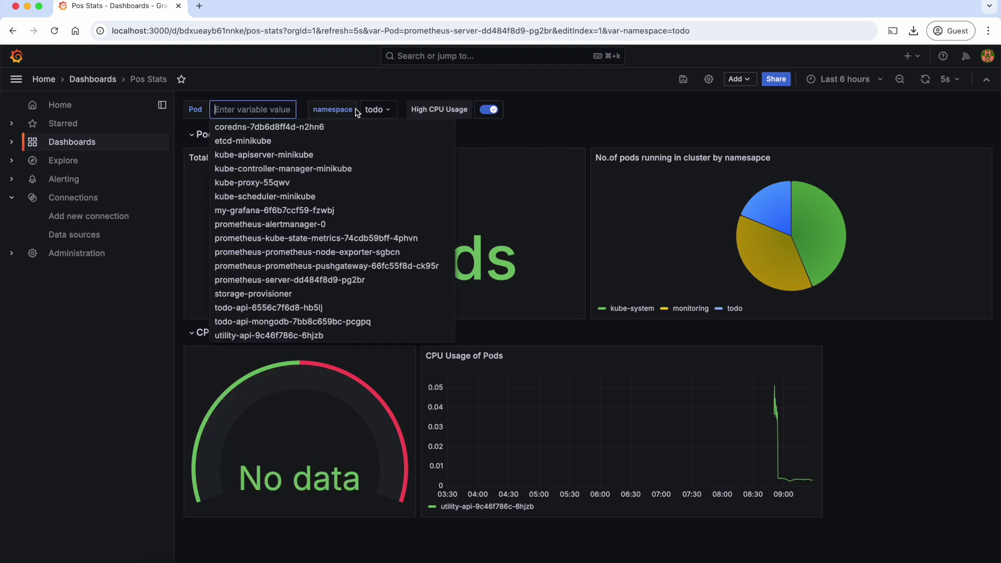
{"action": "left_click", "coordinate": [274, 308]}
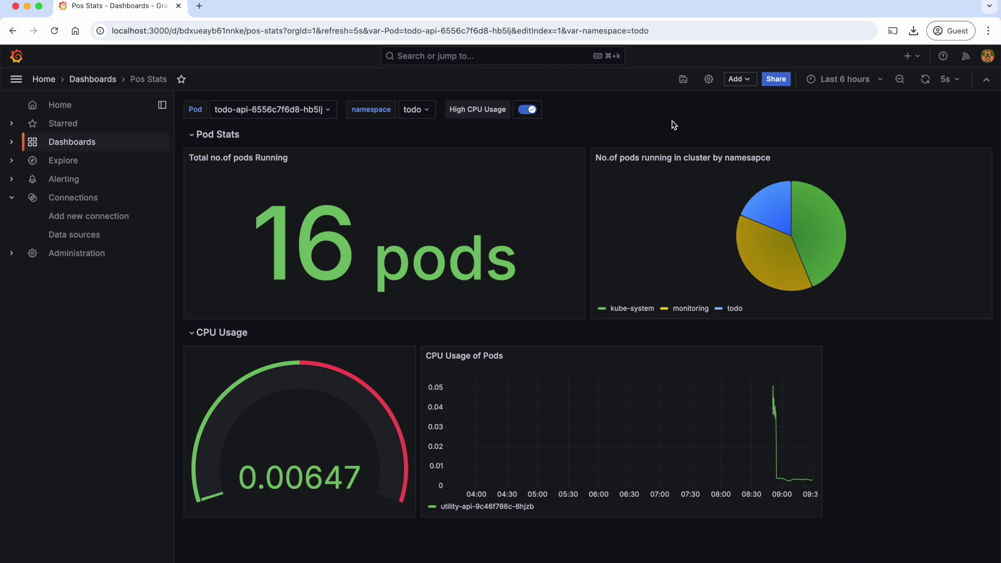
- Check the namespace and Pod dropdown lists without changing either value
{"action": "left_click", "coordinate": [412, 110]}
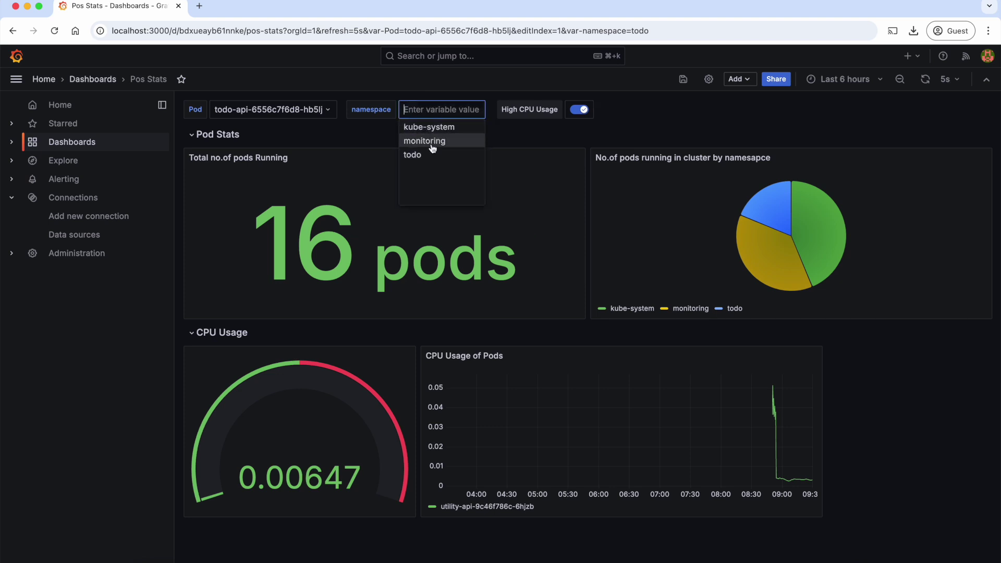
{"action": "left_click", "coordinate": [366, 139]}
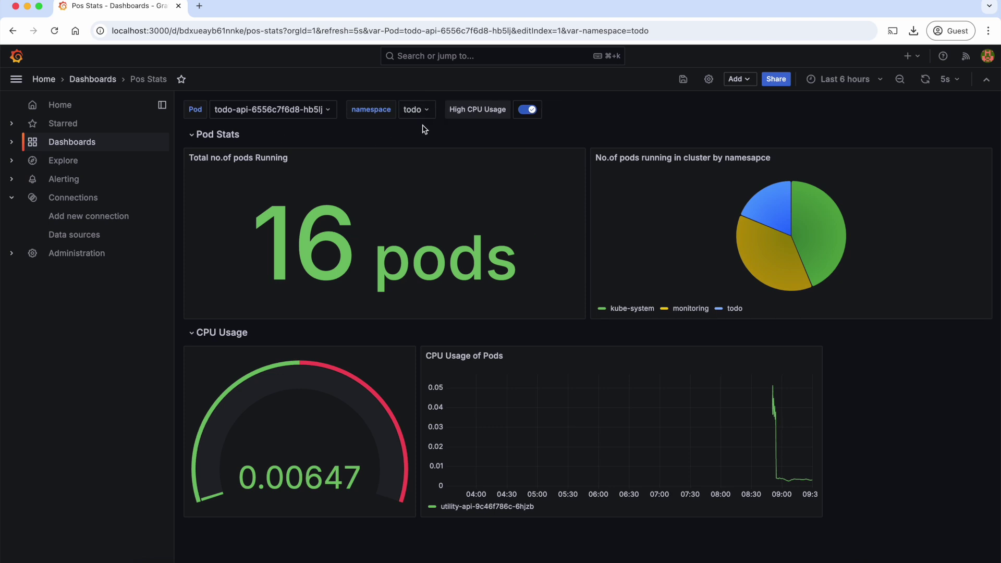
{"action": "left_click", "coordinate": [295, 109]}
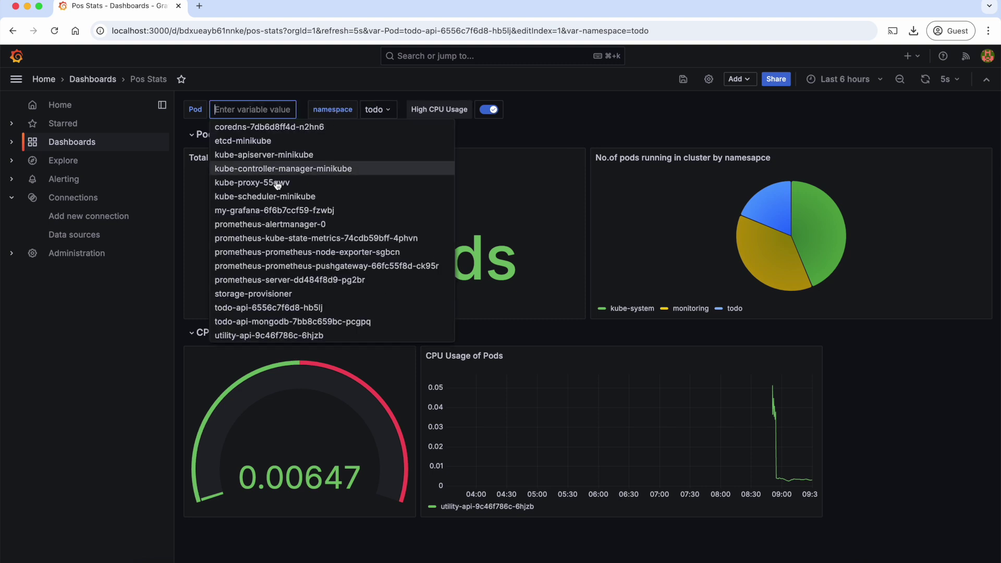
{"action": "left_click", "coordinate": [376, 109]}
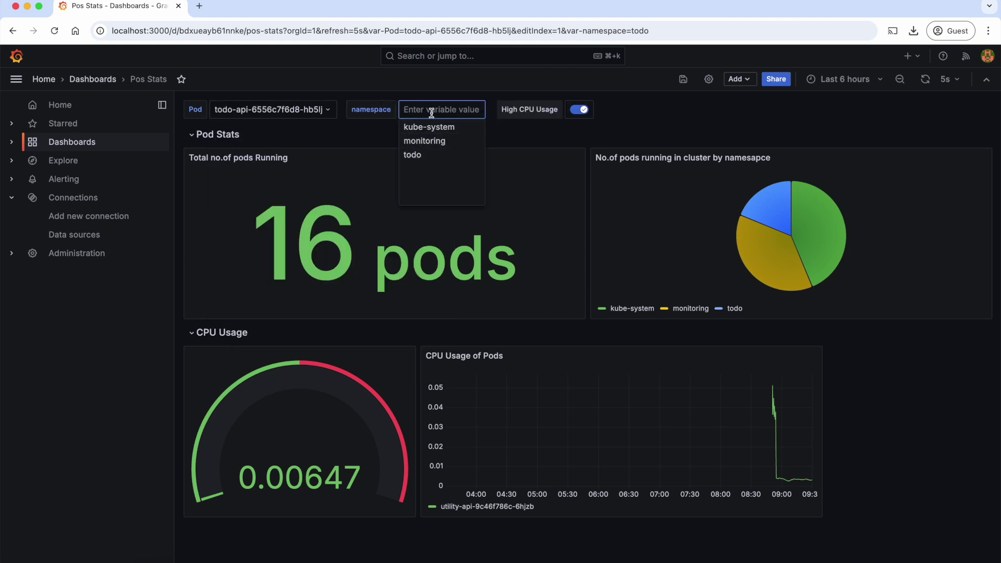
{"action": "left_click", "coordinate": [522, 85]}
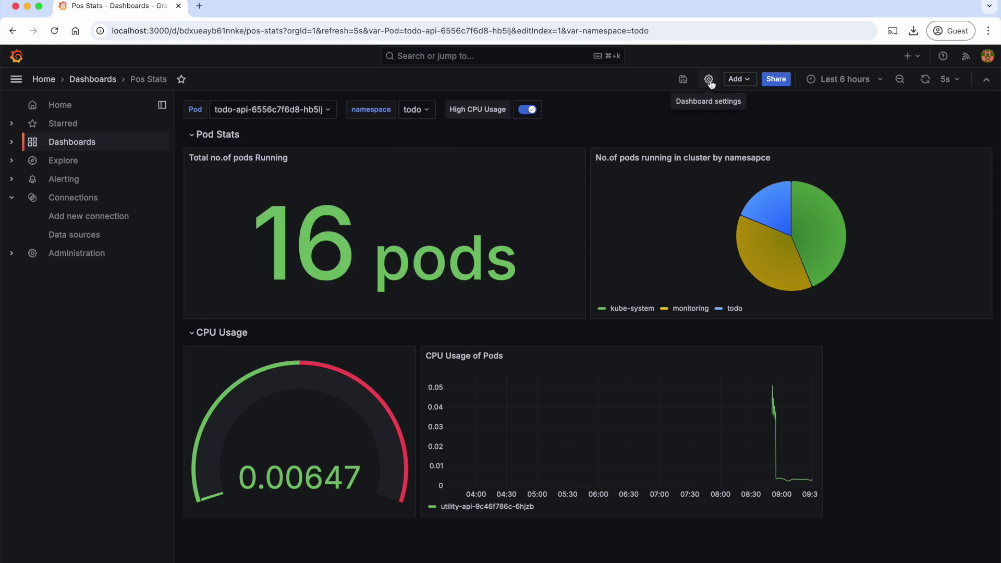
{"action": "left_click", "coordinate": [709, 80]}
- Move the namespace variable above Pod and open the Pod variable for editing
{"action": "left_click", "coordinate": [359, 152]}
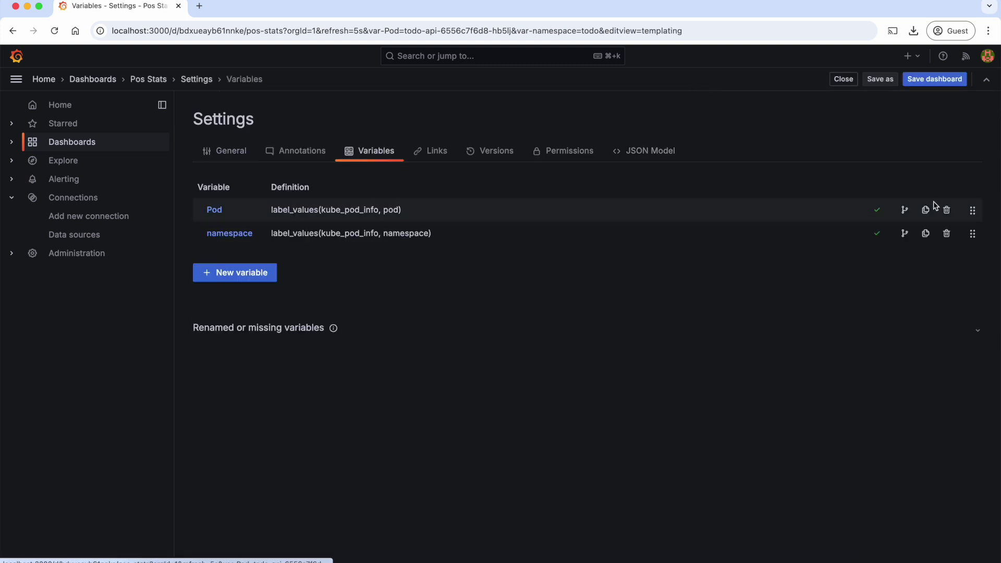
{"action": "left_click_drag", "start_coordinate": [973, 234], "coordinate": [970, 207]}
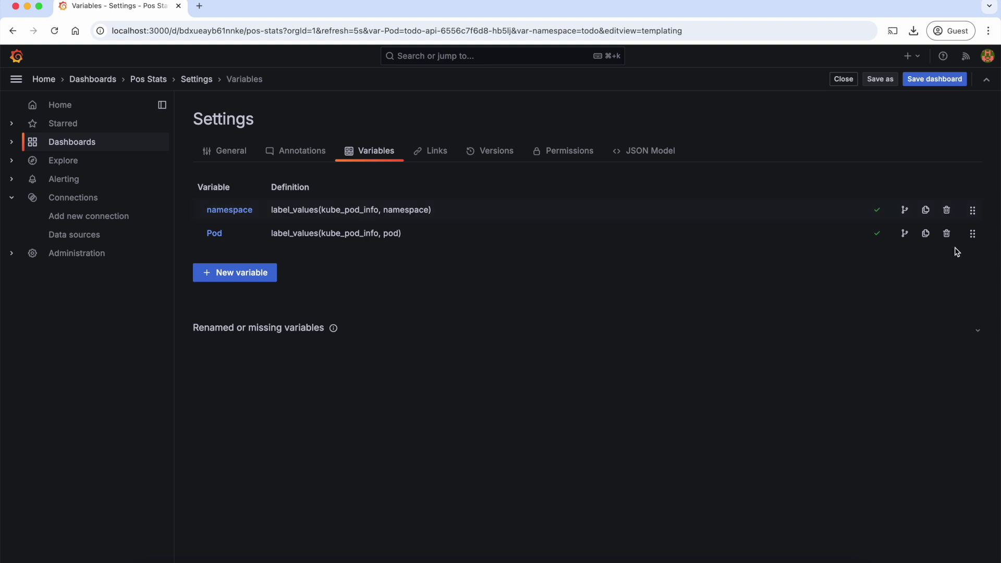
{"action": "left_click", "coordinate": [357, 235]}
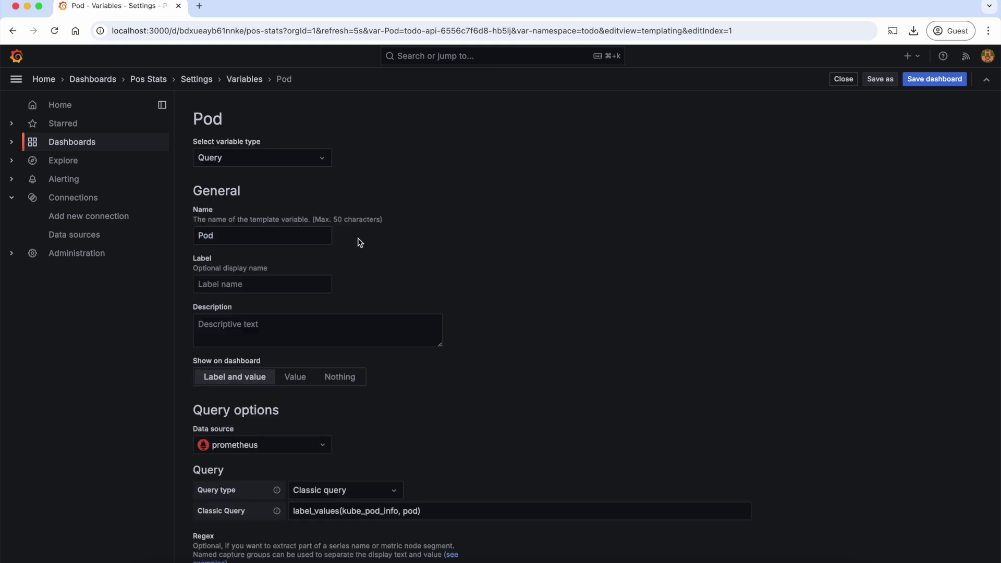
{"action": "scroll", "coordinate": [433, 443], "scroll_direction": "down", "scroll_amount": 2}
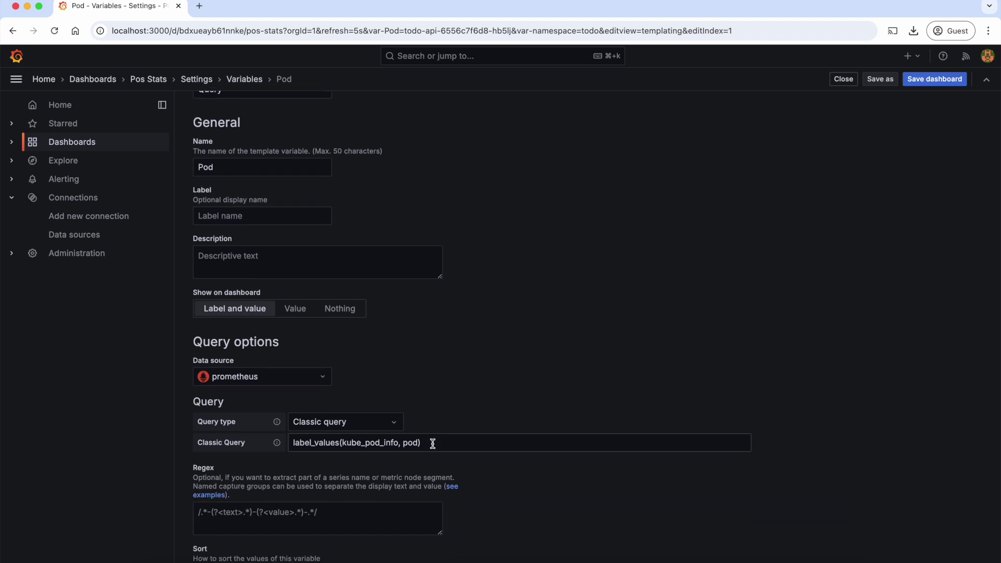
- Change the Pod query to label_values(kube_pod_info{namespace="$namespace"}, pod) and save the dashboard
{"action": "left_click", "coordinate": [433, 443]}
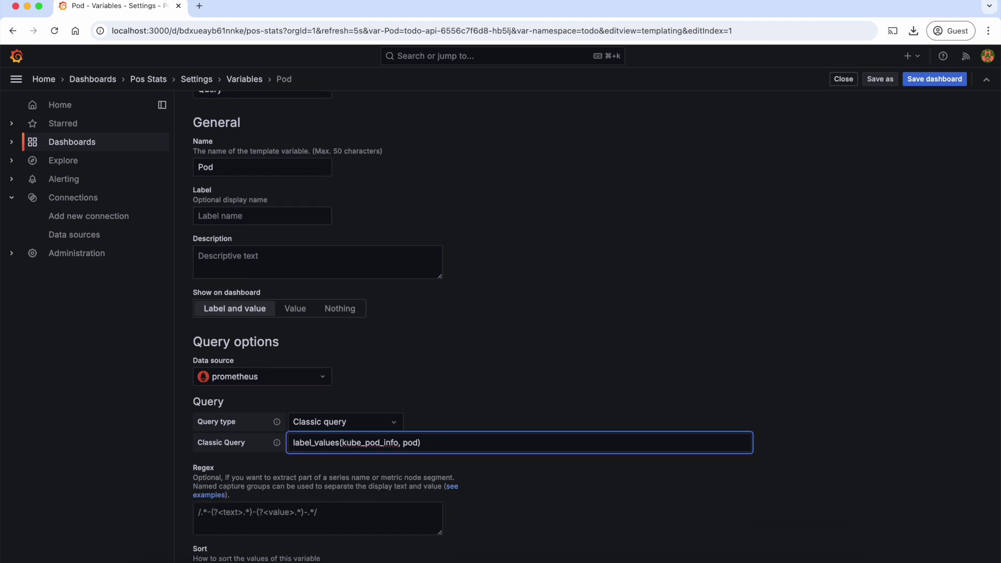
{"action": "type", "text": "{namespace=\"$namespace\""}
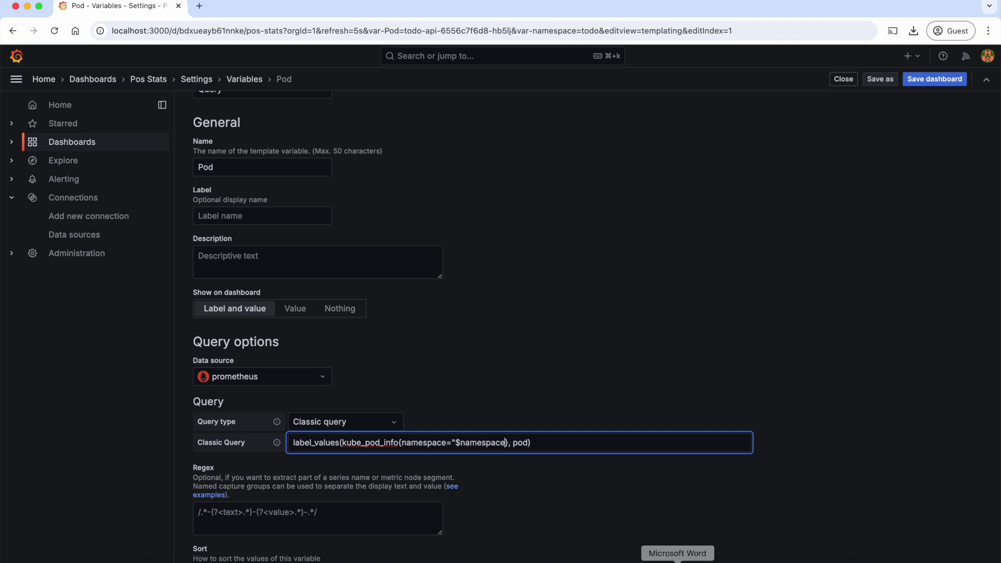
{"action": "scroll", "coordinate": [621, 431], "scroll_direction": "down", "scroll_amount": 1}
{"action": "triple_click", "coordinate": [622, 432]}
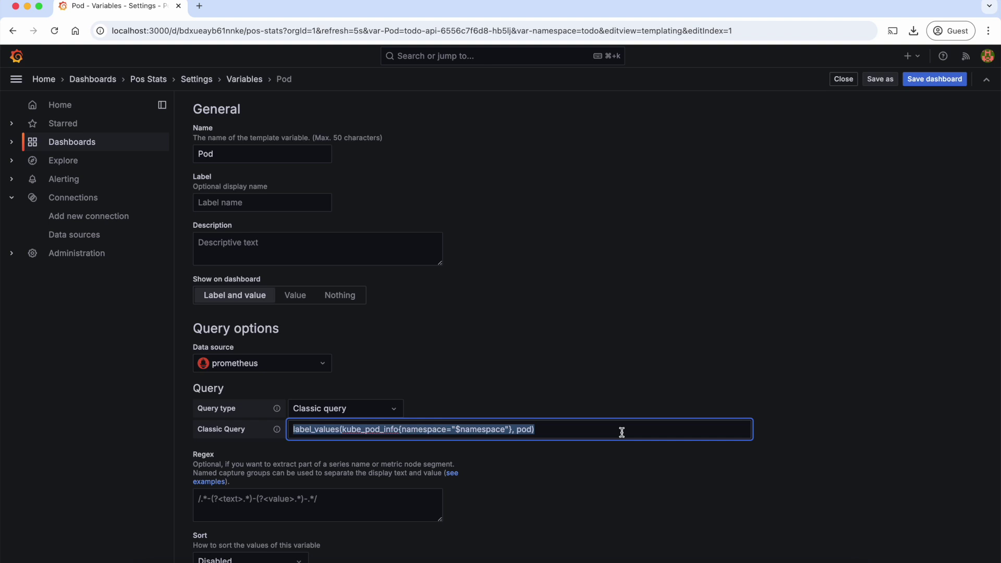
{"action": "key", "text": "super+s"}
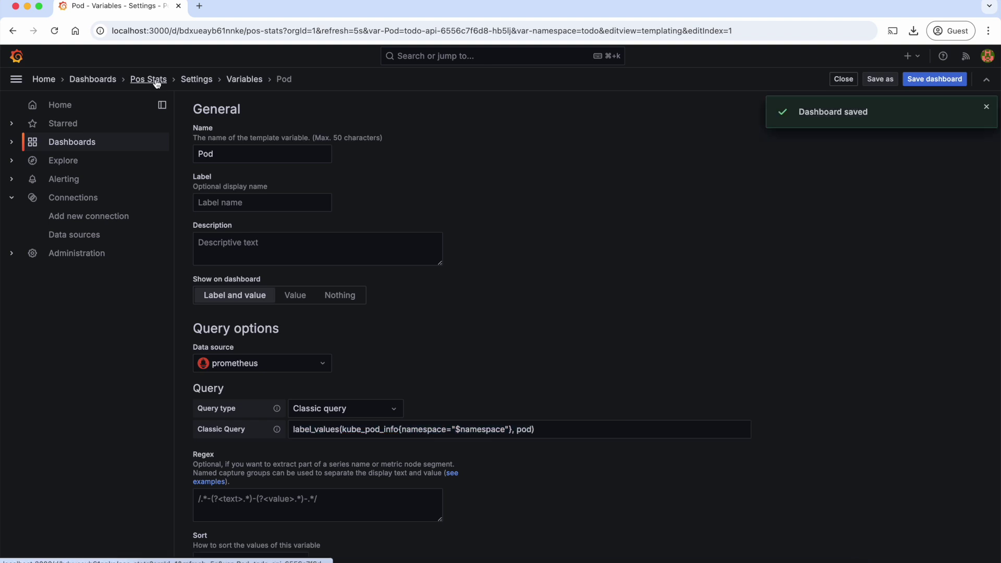
{"action": "left_click", "coordinate": [149, 79]}
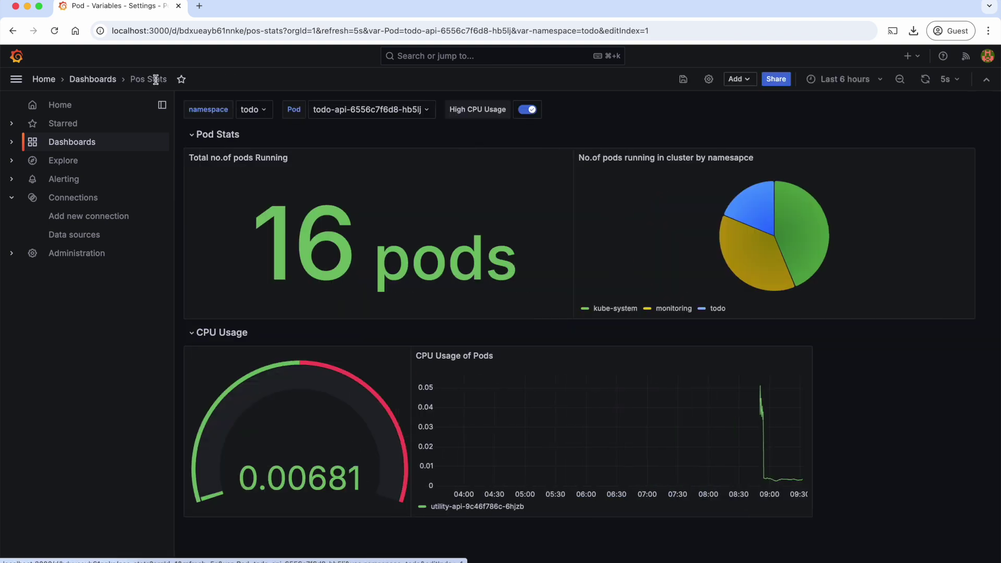
- Switch the namespace to monitoring and check which pods the Pod list offers
{"action": "left_click", "coordinate": [264, 115]}
{"action": "left_click", "coordinate": [262, 137]}
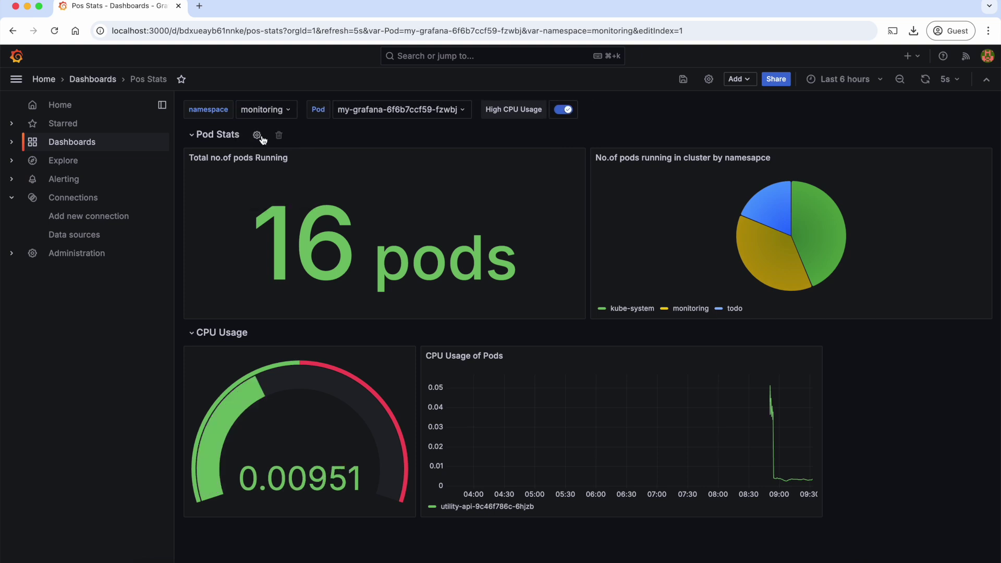
{"action": "left_click", "coordinate": [384, 109]}
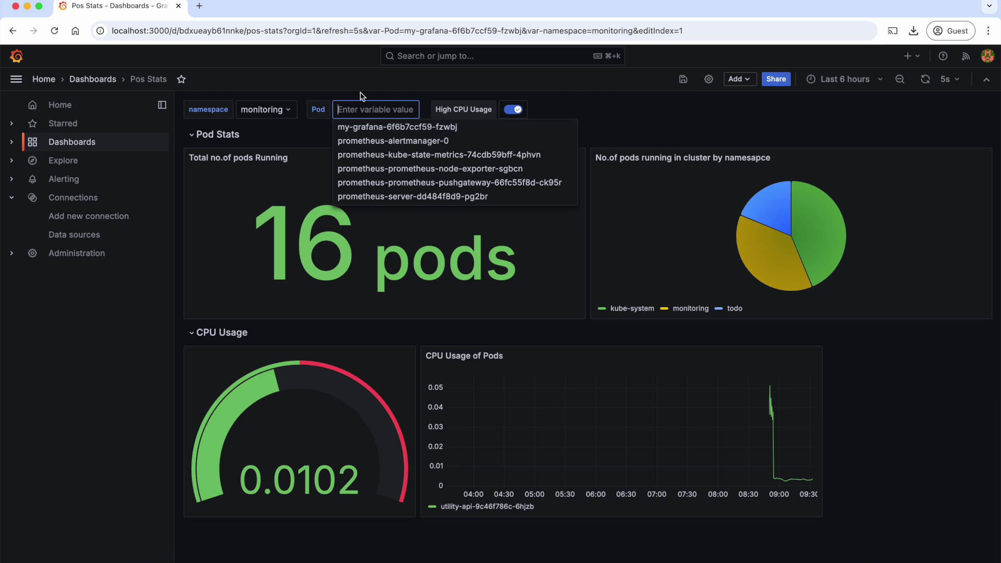
- Switch the namespace back to todo and select Pod utility-api-9c46f786c-6hjzb
{"action": "left_click", "coordinate": [282, 114]}
{"action": "left_click", "coordinate": [262, 152]}
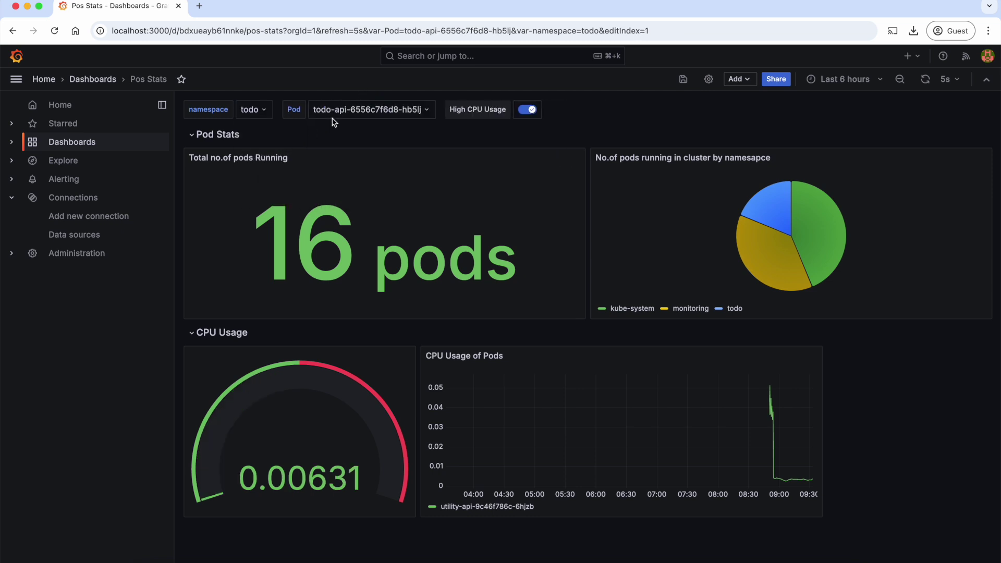
{"action": "left_click", "coordinate": [358, 110]}
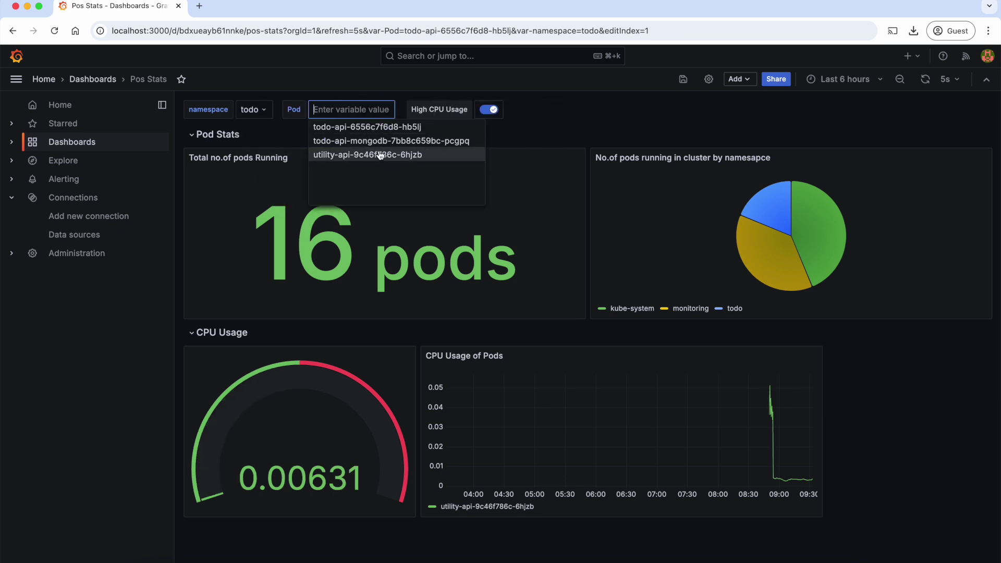
{"action": "left_click", "coordinate": [405, 127]}
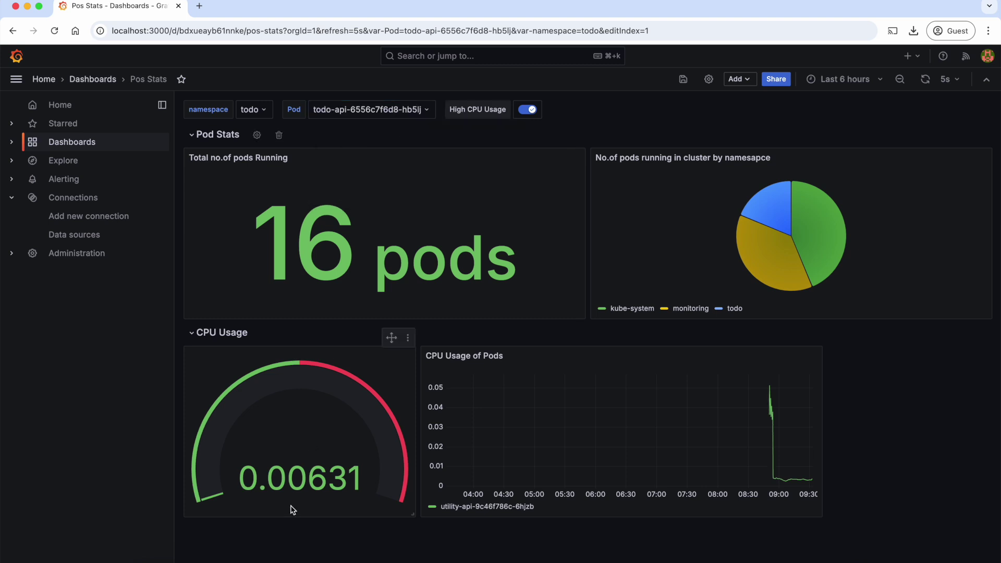
{"action": "left_click", "coordinate": [402, 116]}
{"action": "left_click", "coordinate": [378, 153]}
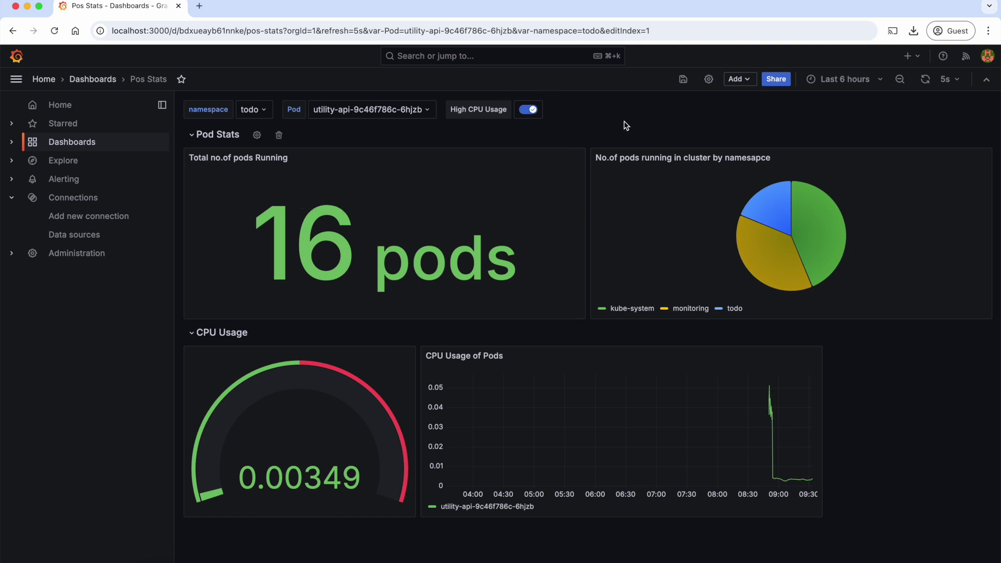
- Create a new Data source type variable in the dashboard settings
{"action": "left_click", "coordinate": [710, 80]}
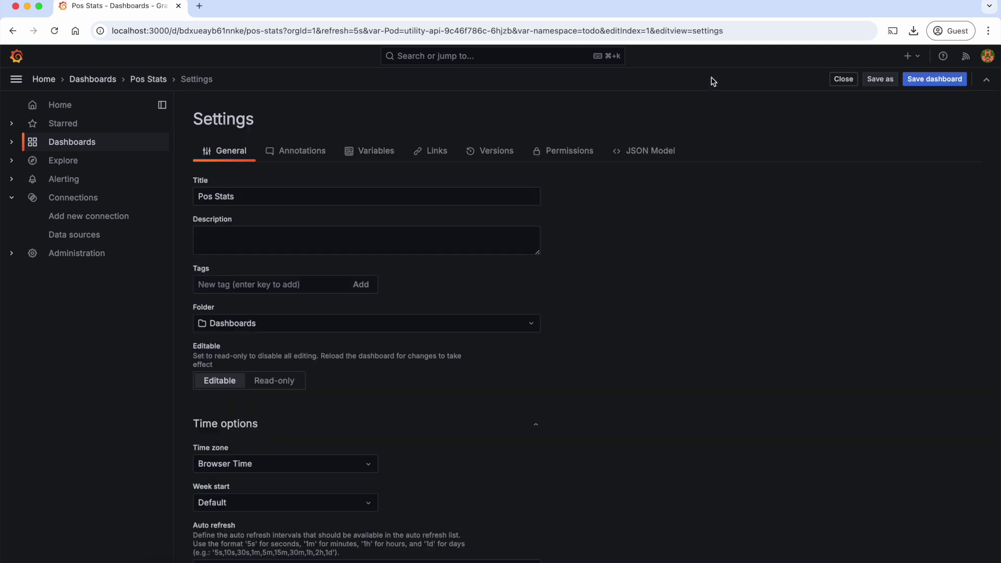
{"action": "left_click", "coordinate": [360, 151]}
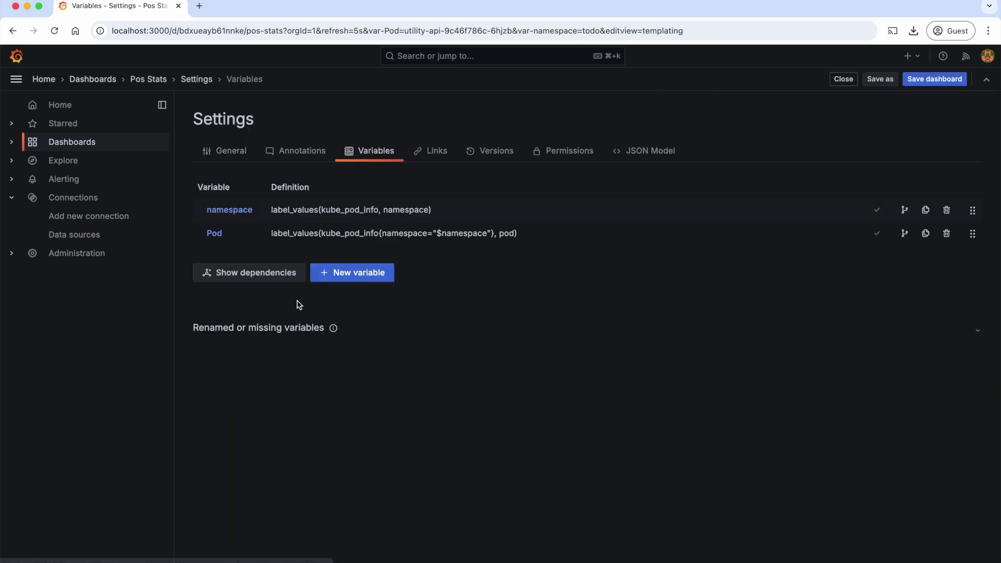
{"action": "left_click", "coordinate": [377, 277]}
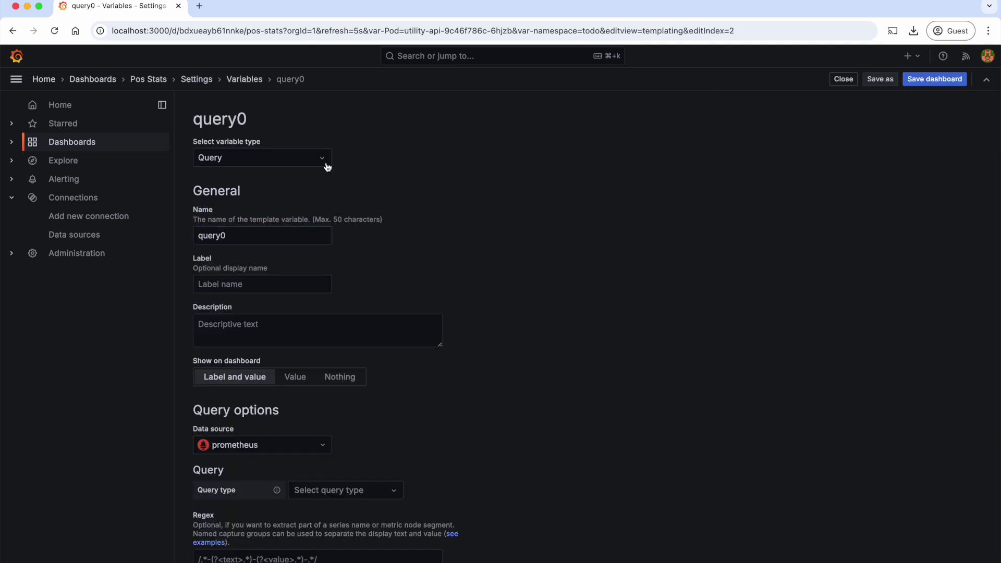
{"action": "left_click", "coordinate": [275, 158]}
{"action": "scroll", "coordinate": [264, 266], "scroll_direction": "down", "scroll_amount": 2}
{"action": "left_click", "coordinate": [266, 267]}
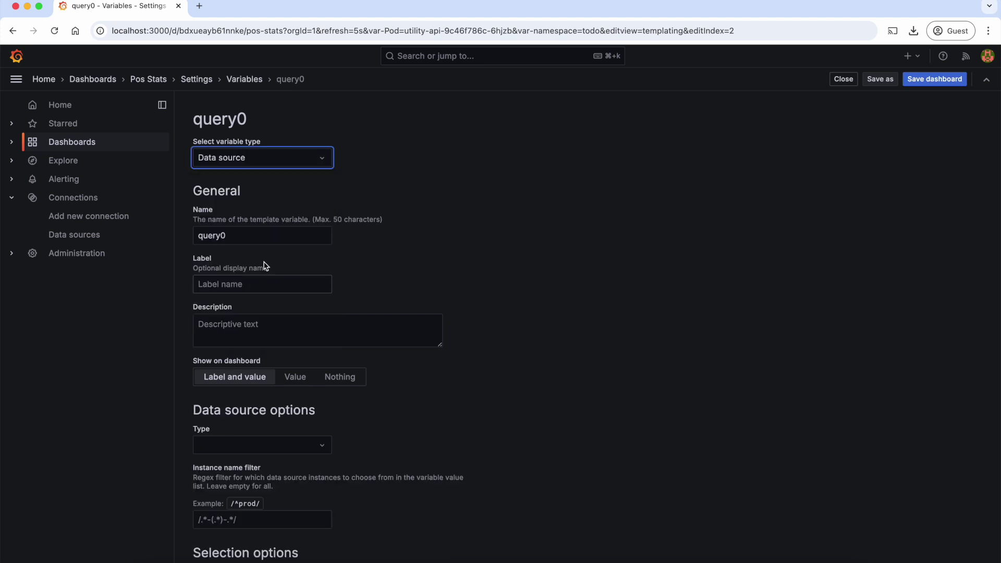
- Name the variable datasource, limit it to Prometheus, and apply it
{"action": "double_click", "coordinate": [255, 235]}
{"action": "type", "text": "datasource"}
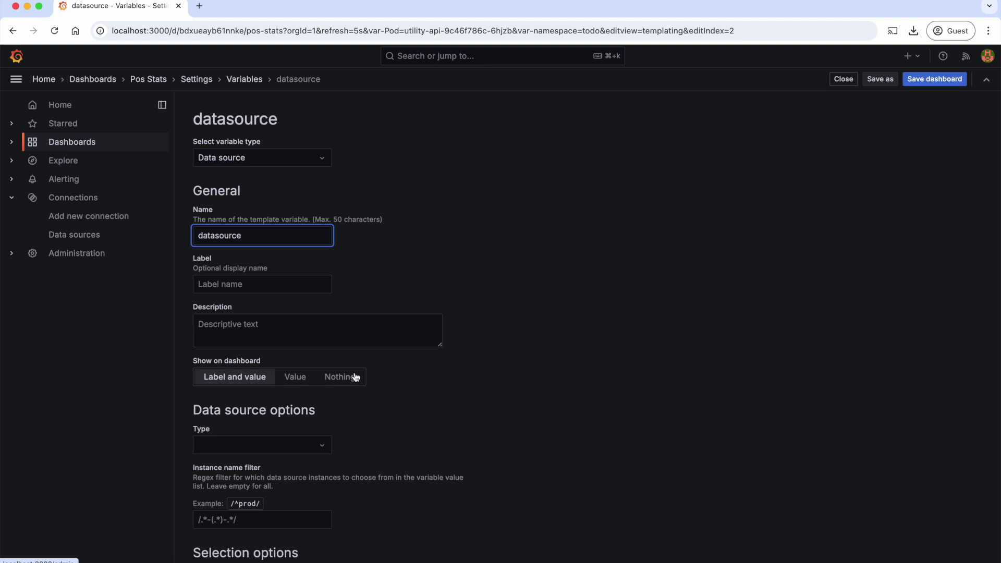
{"action": "scroll", "coordinate": [355, 378], "scroll_direction": "down", "scroll_amount": 3}
{"action": "left_click", "coordinate": [311, 350]}
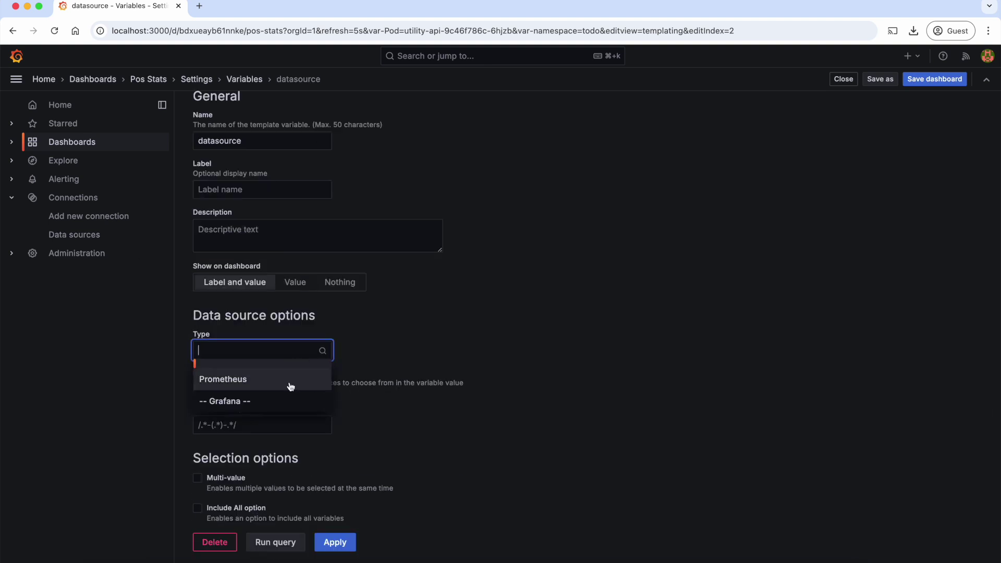
{"action": "left_click", "coordinate": [270, 383]}
{"action": "scroll", "coordinate": [347, 494], "scroll_direction": "down", "scroll_amount": 2}
{"action": "left_click", "coordinate": [335, 541]}
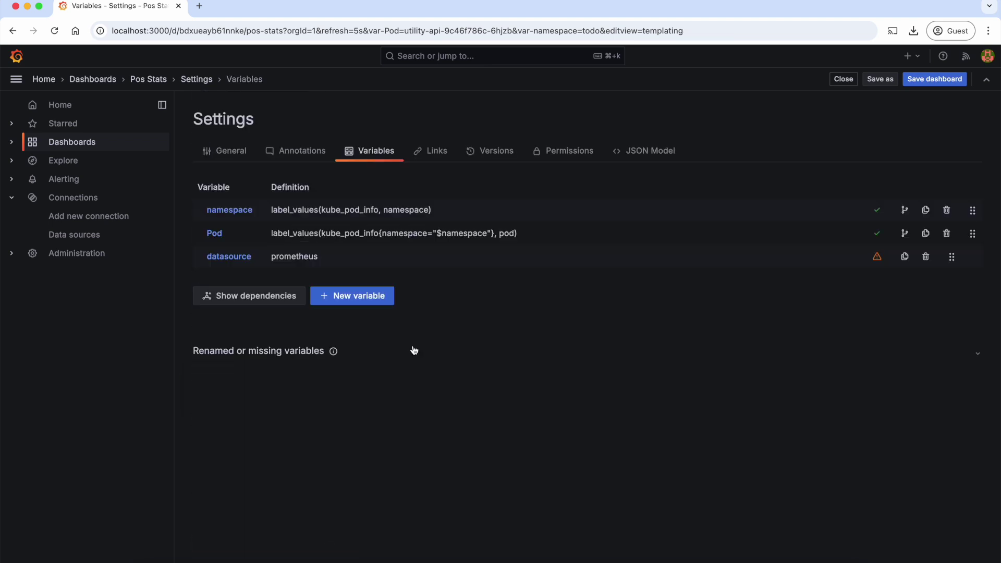
- Move datasource to the top of the variables and save with note 'Added datasource filter'
{"action": "left_click_drag", "start_coordinate": [951, 256], "coordinate": [950, 209]}
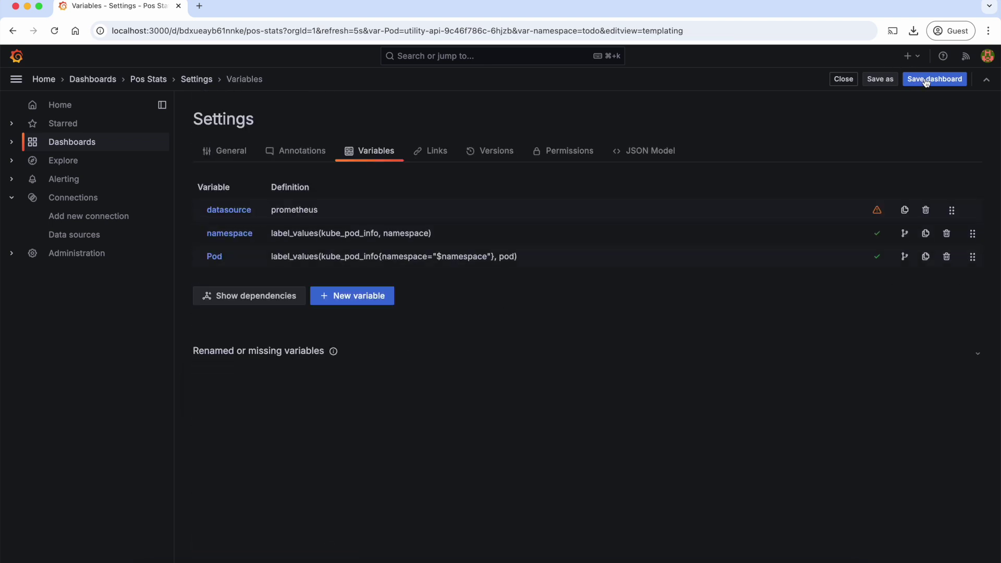
{"action": "left_click", "coordinate": [919, 79]}
{"action": "type", "text": "Add"}
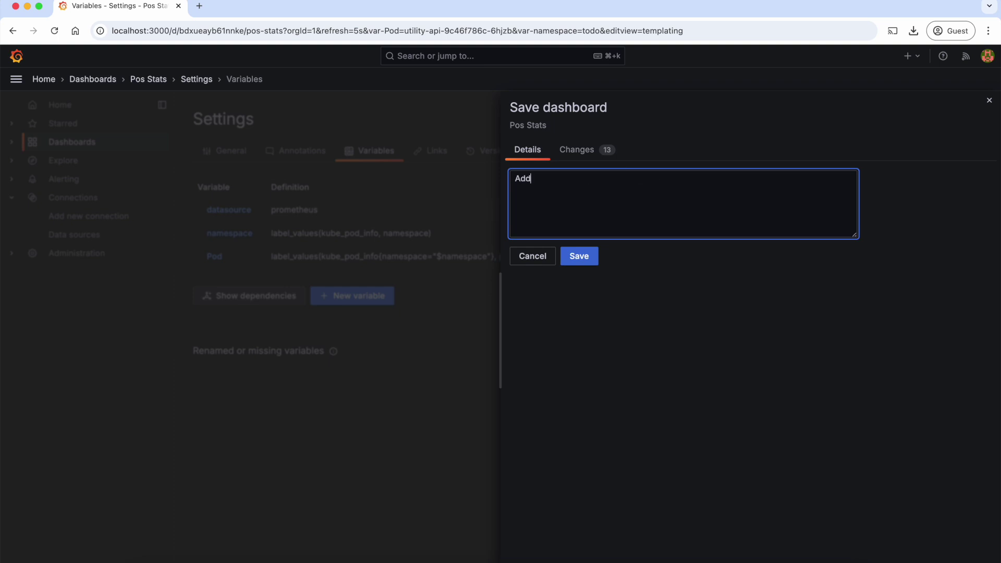
{"action": "type", "text": "ed datasource filter"}
{"action": "left_click", "coordinate": [592, 258]}
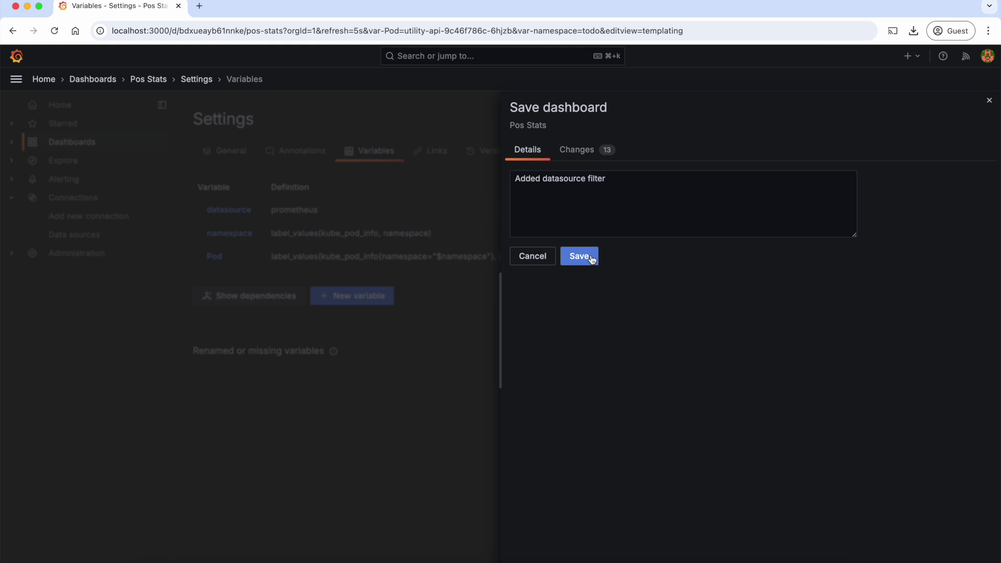
{"action": "left_click", "coordinate": [157, 81]}
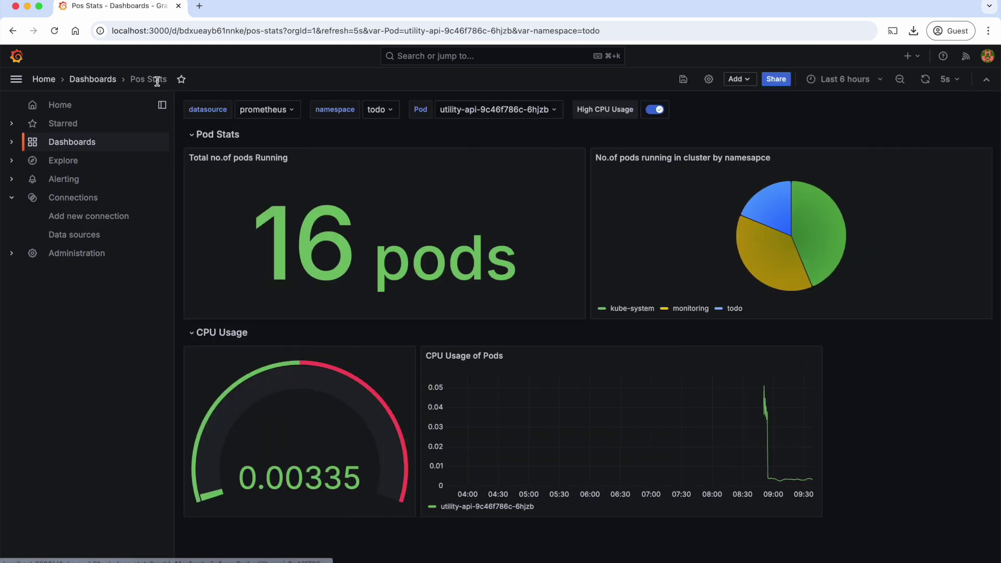
- Make the gauge panel query use ${datasource} as its data source and apply
{"action": "left_click", "coordinate": [293, 108]}
{"action": "left_click", "coordinate": [293, 126]}
{"action": "left_click", "coordinate": [409, 340]}
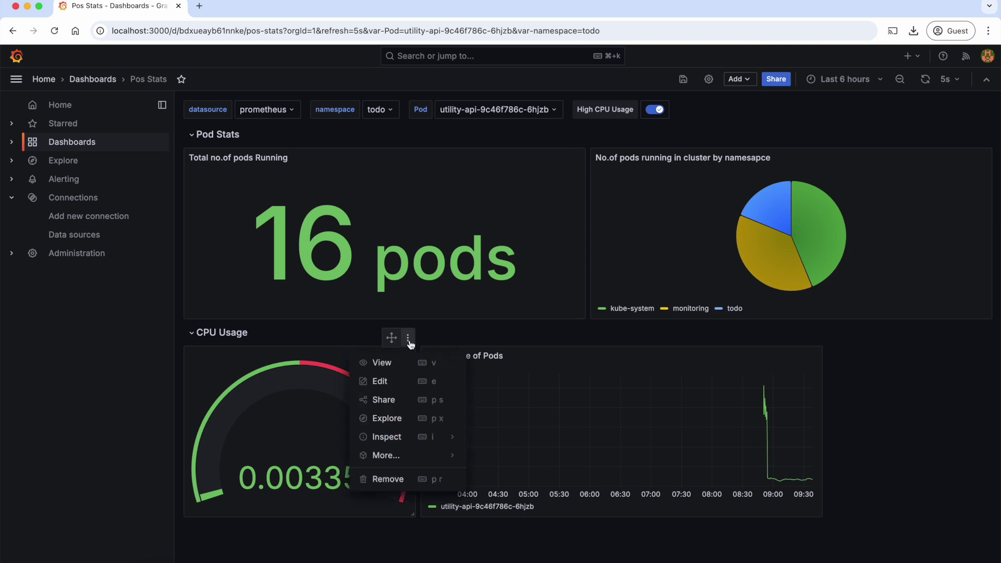
{"action": "left_click", "coordinate": [391, 387]}
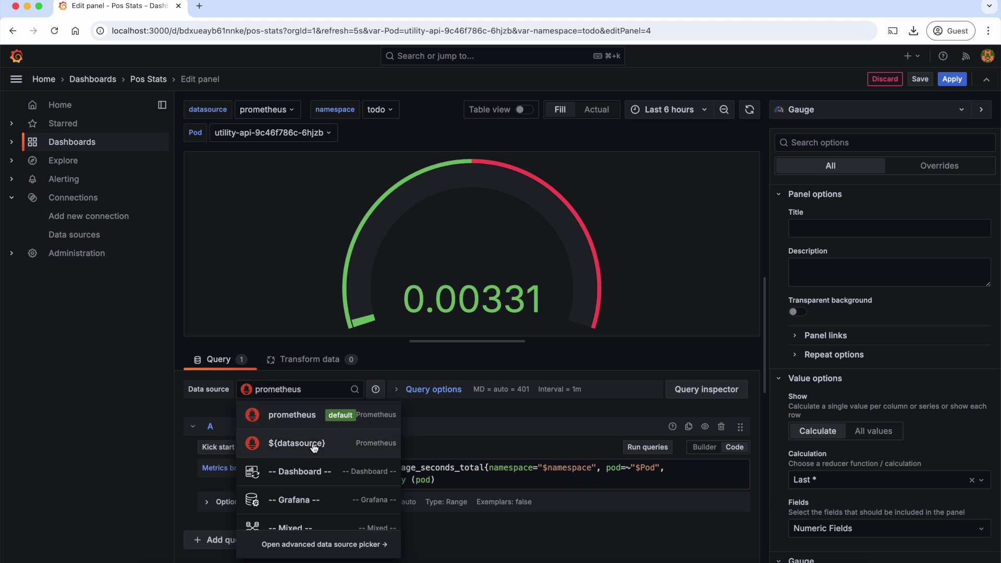
{"action": "left_click", "coordinate": [297, 444]}
{"action": "left_click", "coordinate": [952, 79]}
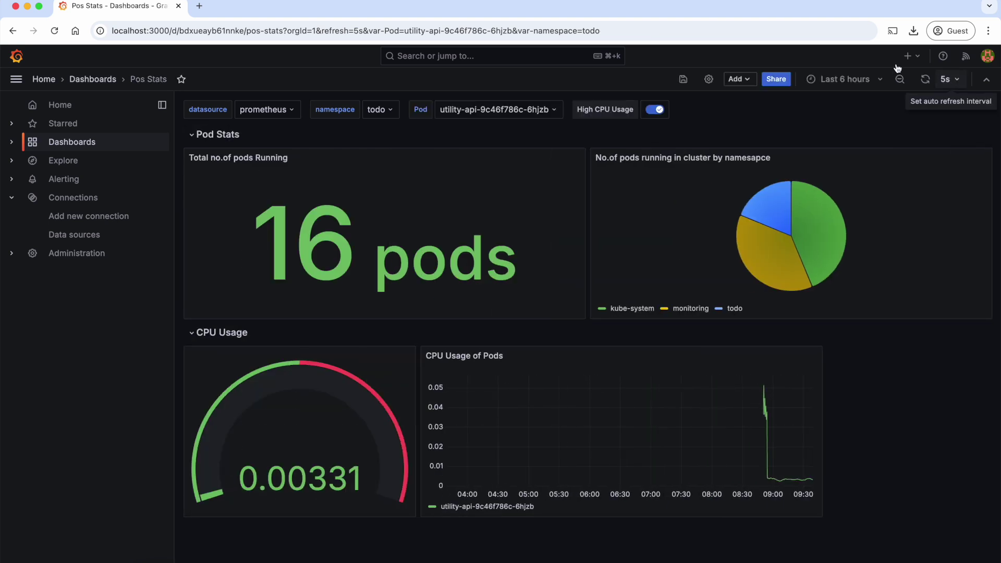
- Check that the datasource variable still offers prometheus
{"action": "left_click", "coordinate": [289, 113]}
{"action": "left_click", "coordinate": [279, 127]}
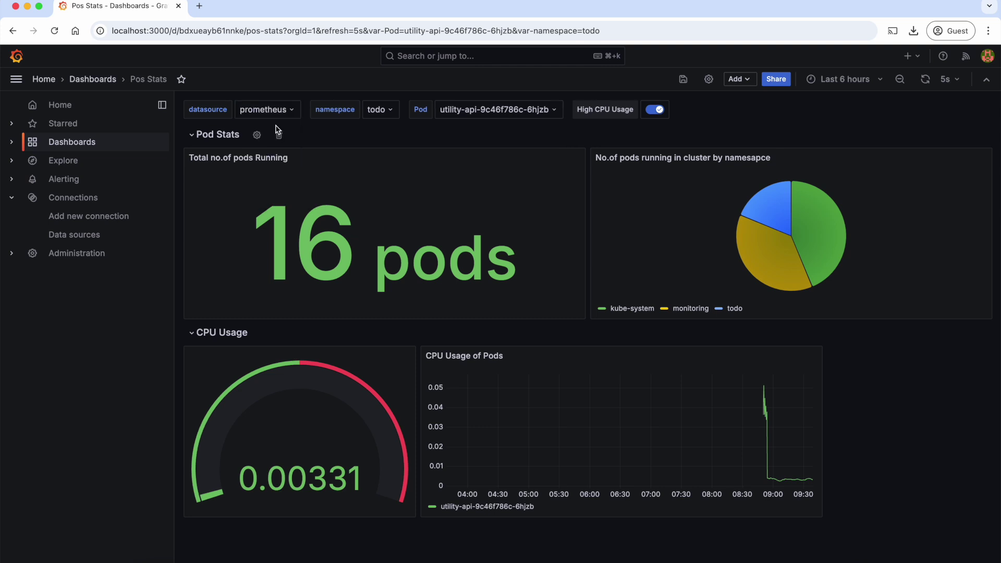
{"action": "left_click", "coordinate": [270, 107]}
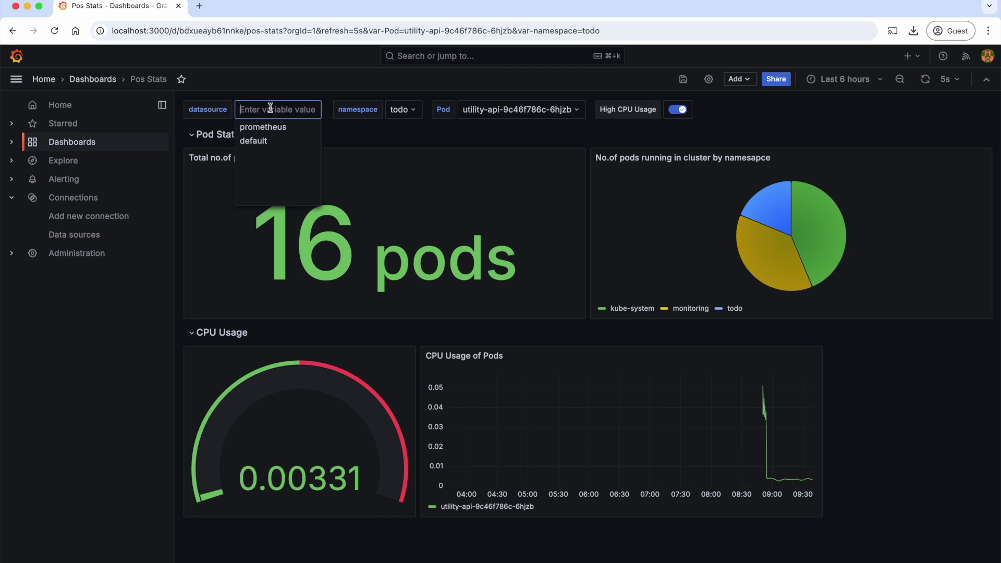
{"action": "key", "text": "Escape"}
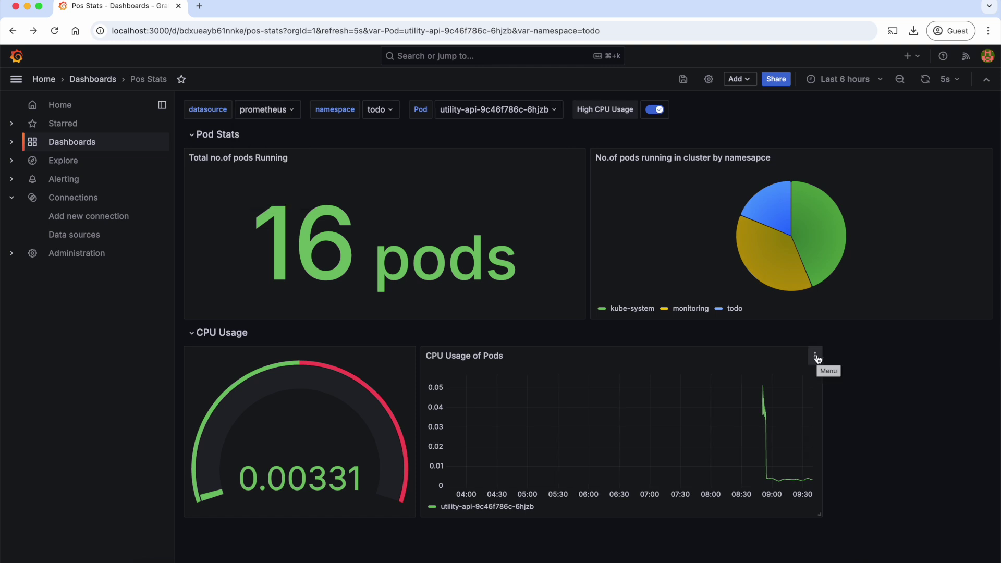
{"action": "left_click", "coordinate": [817, 358]}
- Replace the 5m rate window in the CPU Usage of Pods query with $__interval
{"action": "left_click", "coordinate": [756, 400]}
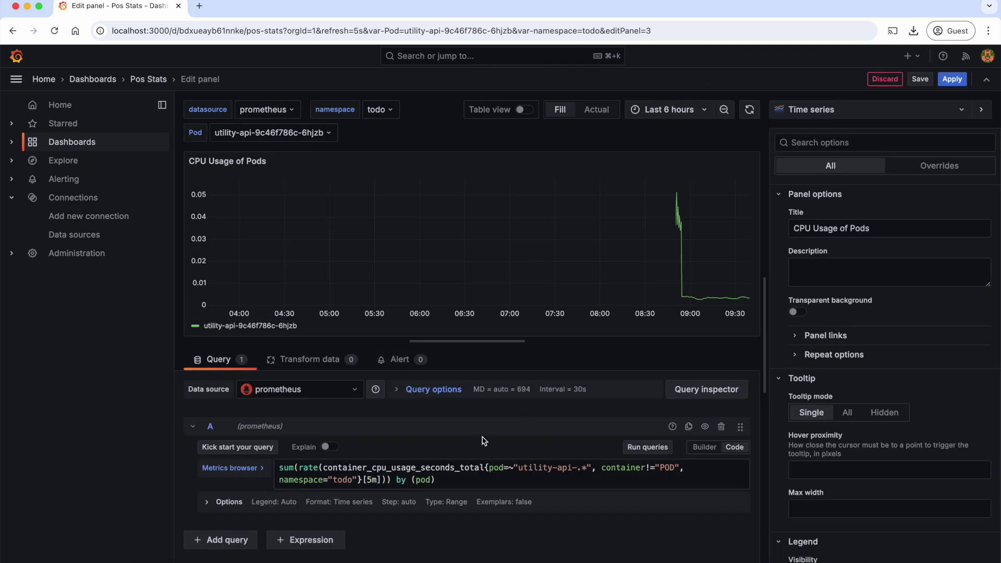
{"action": "left_click", "coordinate": [435, 480]}
{"action": "key", "text": "super+a"}
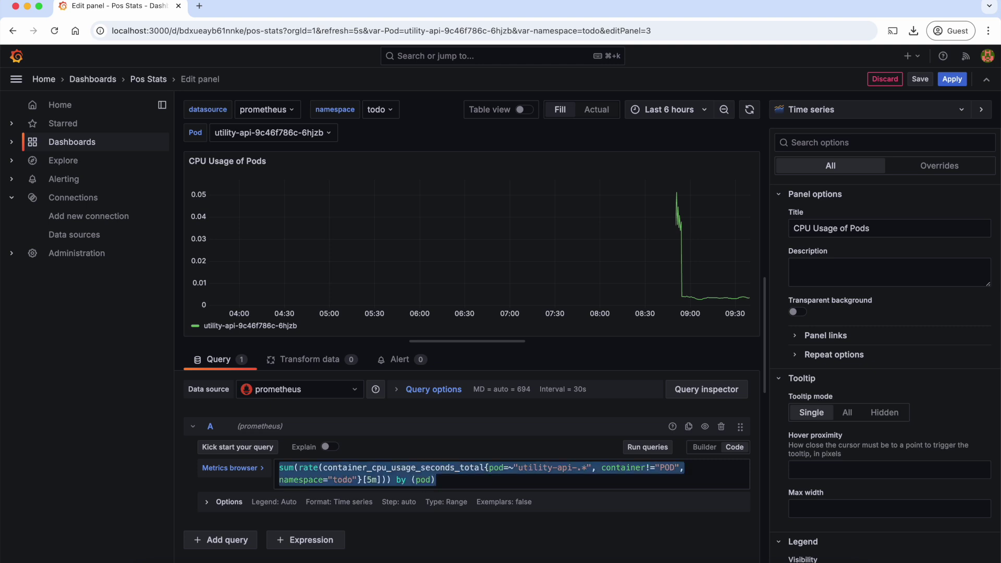
{"action": "left_click", "coordinate": [439, 479]}
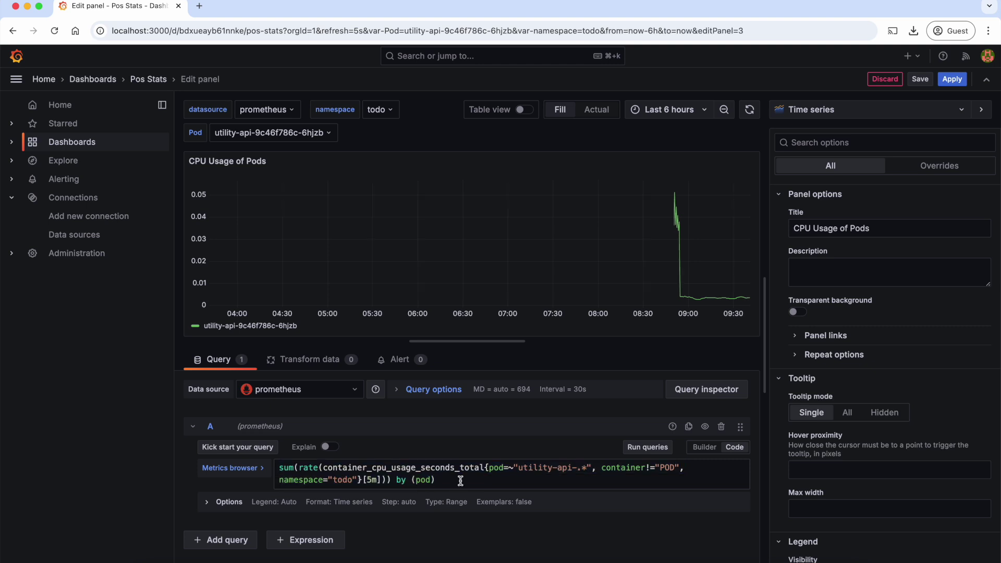
{"action": "double_click", "coordinate": [372, 480]}
{"action": "type", "text": "$__interval"}
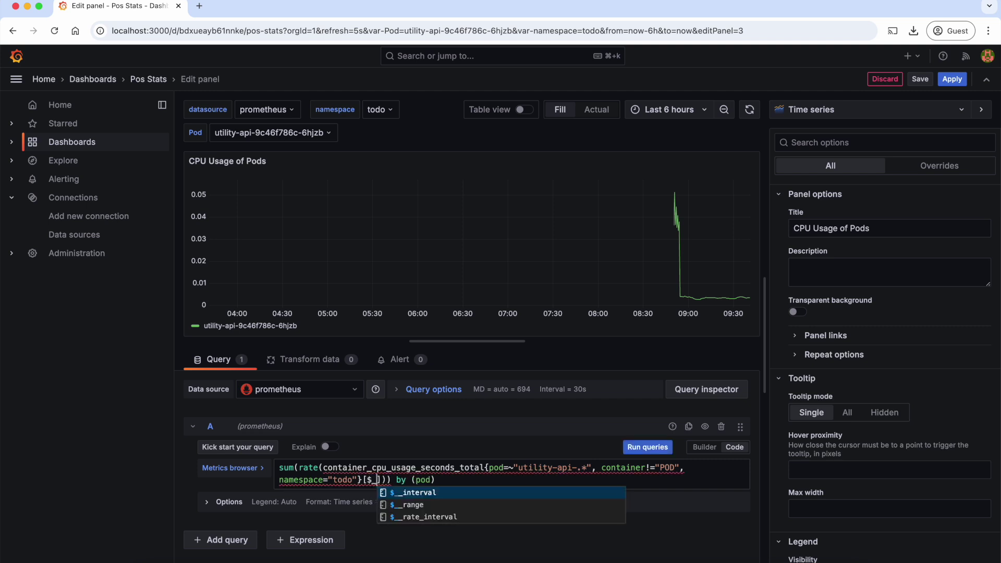
{"action": "key", "text": "Escape"}
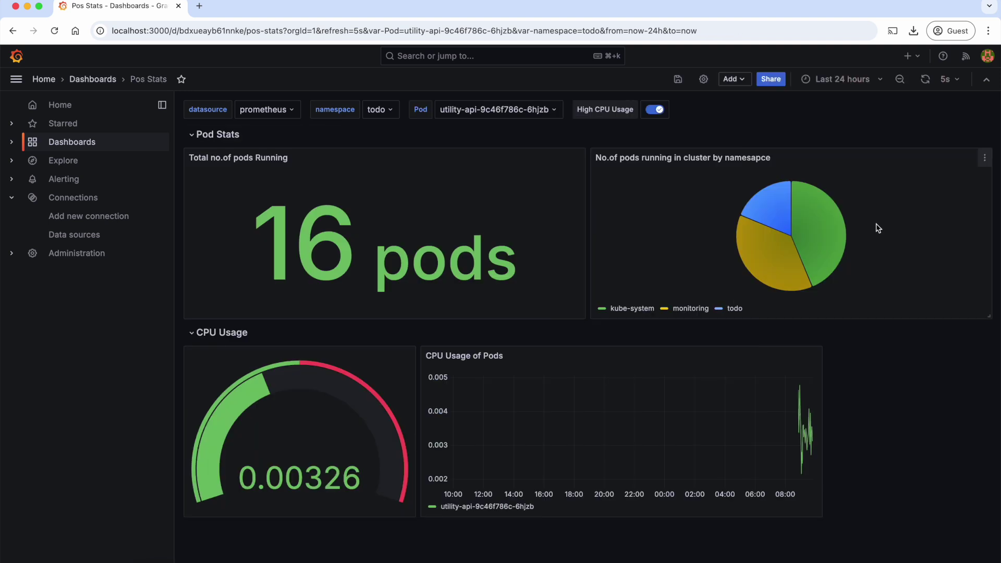
- Set the time range to Last 2 days and read the Global variables documentation
{"action": "left_click", "coordinate": [843, 79]}
{"action": "left_click", "coordinate": [812, 297]}
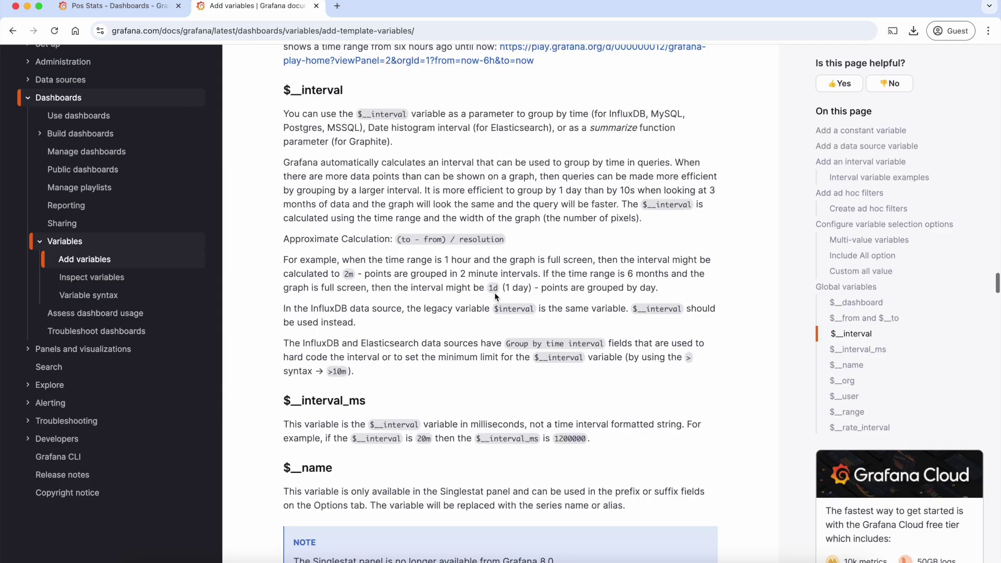
{"action": "scroll", "coordinate": [495, 296], "scroll_direction": "down", "scroll_amount": 10}
{"action": "scroll", "coordinate": [496, 296], "scroll_direction": "down", "scroll_amount": 6}
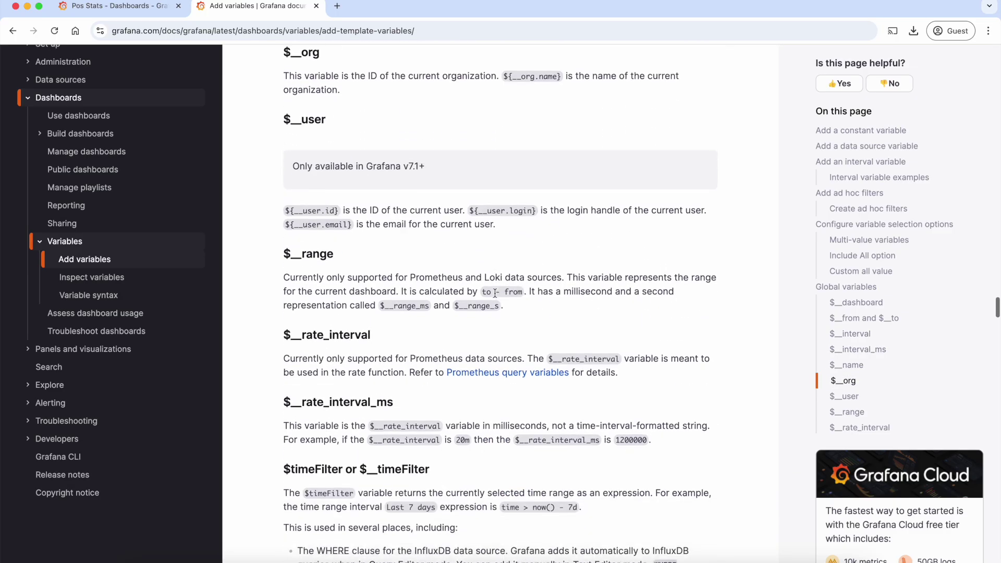
{"action": "scroll", "coordinate": [496, 297], "scroll_direction": "down", "scroll_amount": 5}
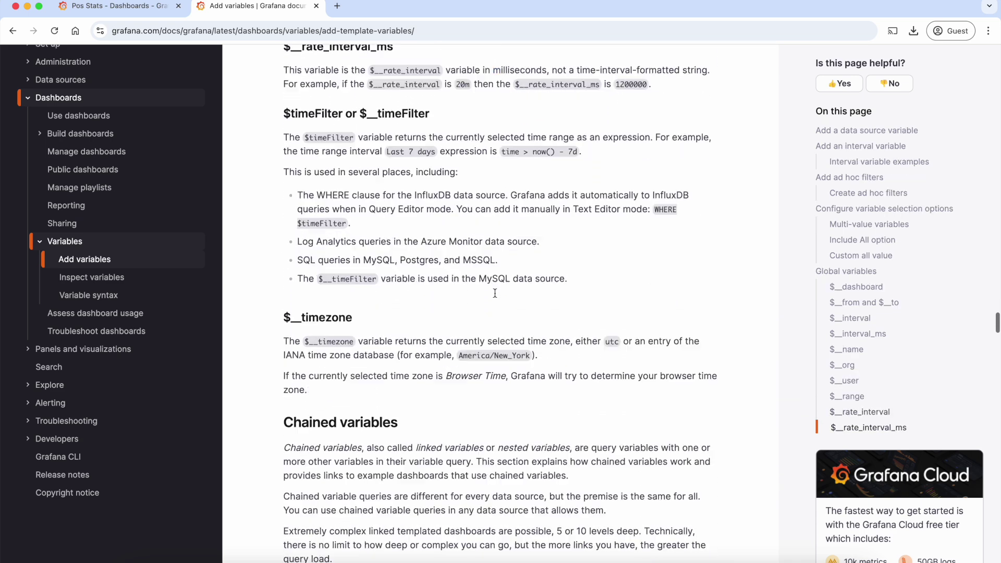